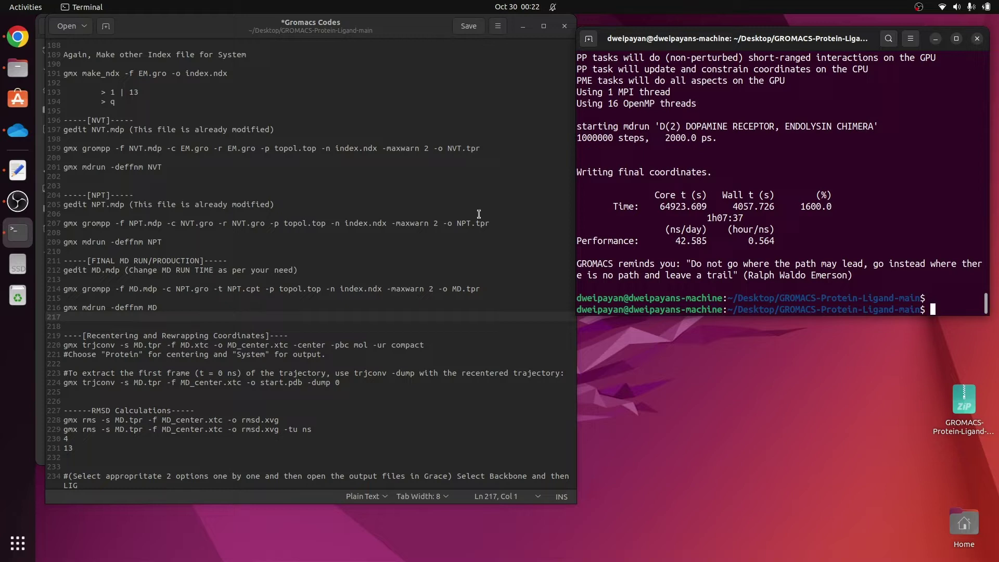
# Highlight the FINAL MD RUN/PRODUCTION heading in the notes and view the MD output files in the project folder
pyautogui.moveTo(92, 260); pyautogui.dragTo(198, 259)
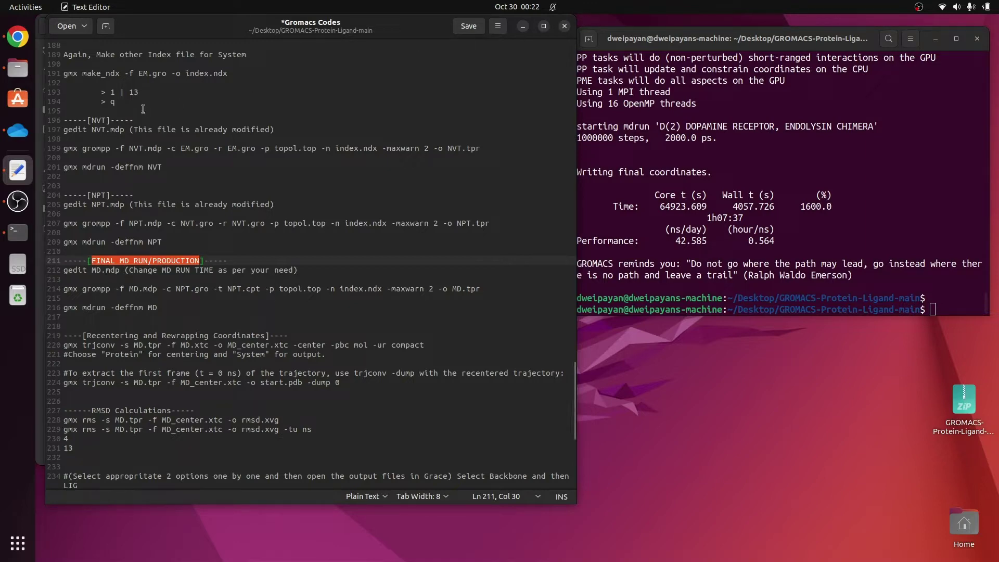
pyautogui.click(24, 71)
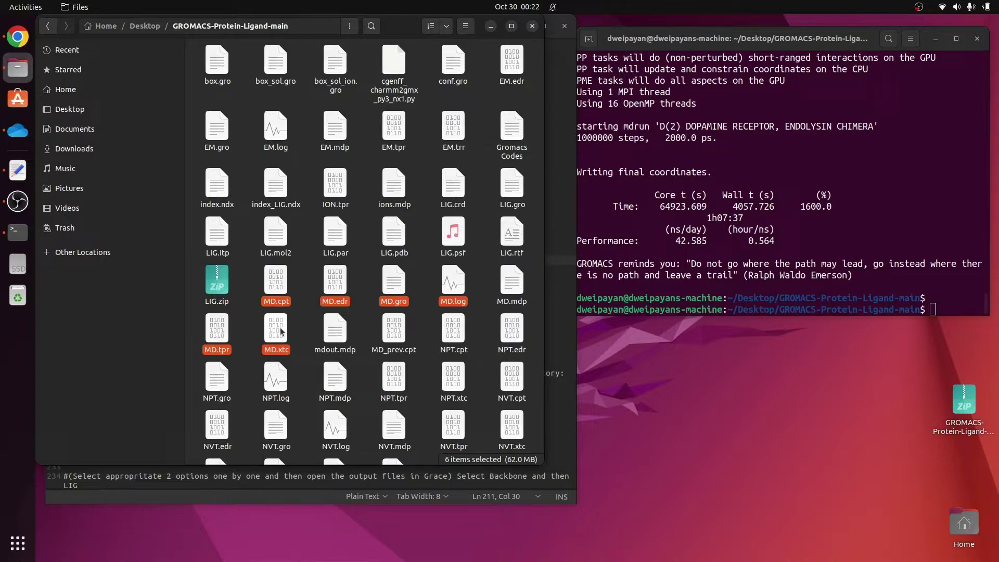
# Launch UCSF Chimera from the desktop and arrange its window beside the GROMACS-Protein-Ligand-main folder window
pyautogui.click(491, 27)
pyautogui.click(525, 27)
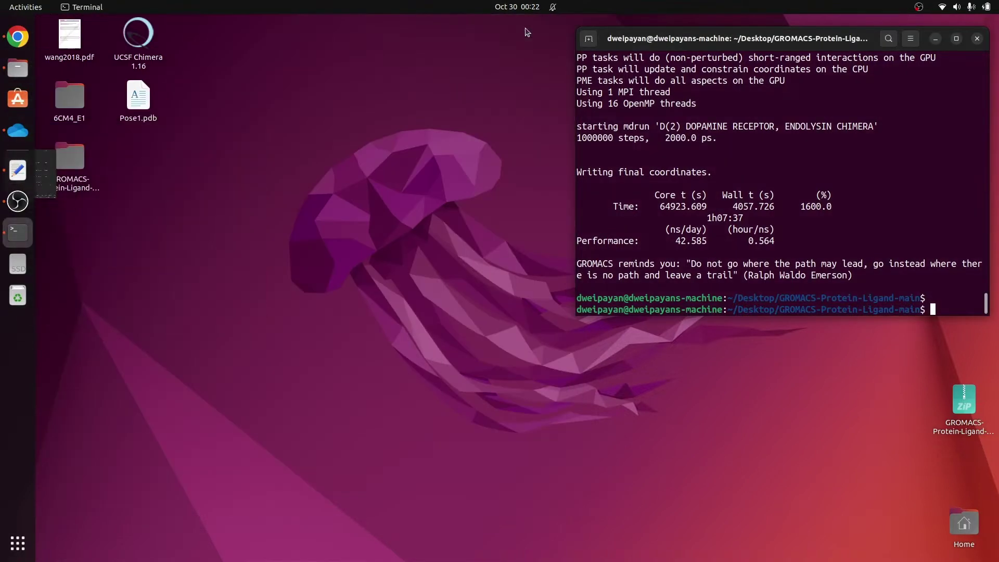
pyautogui.doubleClick(141, 38)
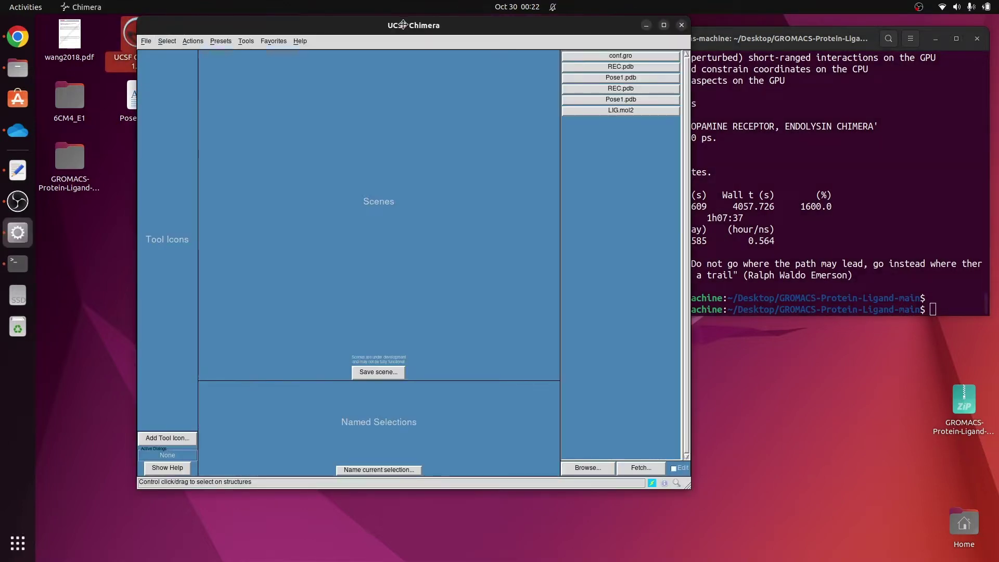
pyautogui.moveTo(404, 25); pyautogui.dragTo(709, 27)
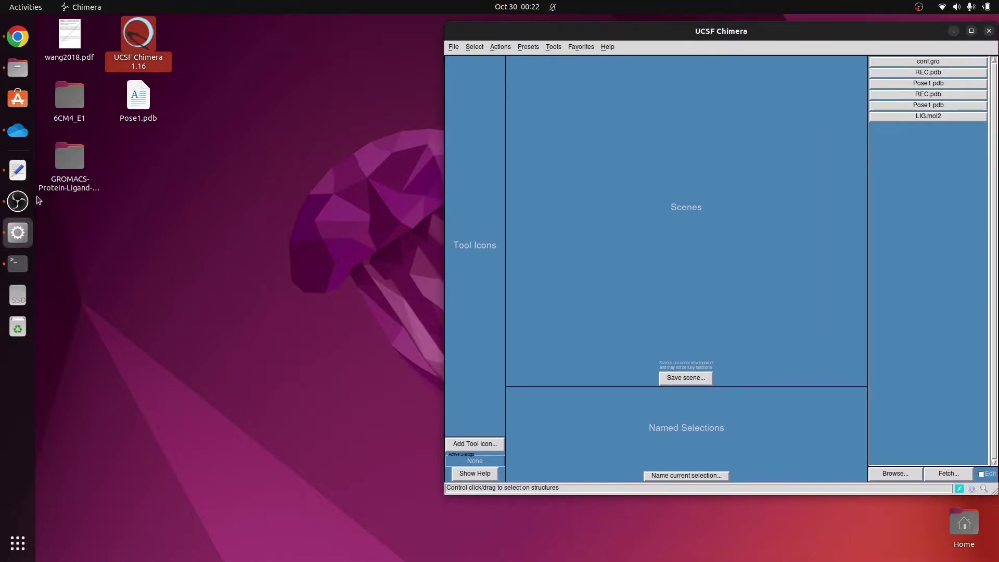
pyautogui.click(17, 67)
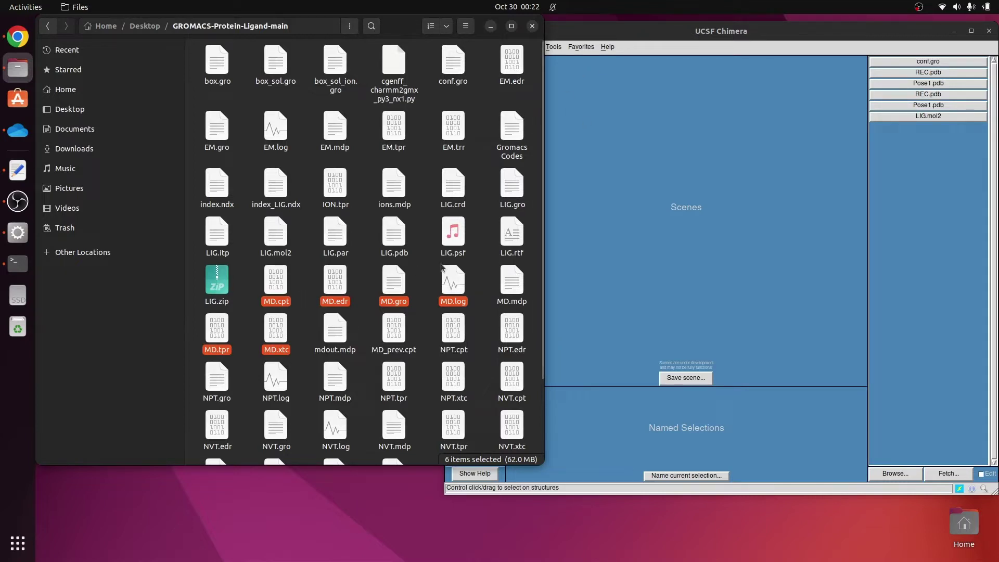
pyautogui.click(762, 34)
pyautogui.moveTo(736, 36); pyautogui.dragTo(736, 33)
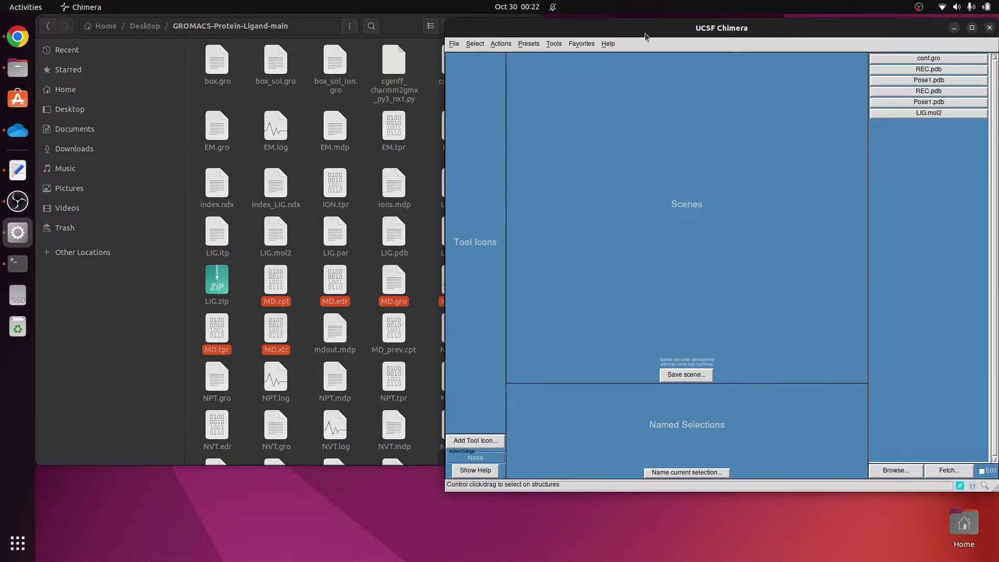
# Open the MD Movie tool and place its Get Ensemble Info dialog over the Chimera window
pyautogui.click(561, 46)
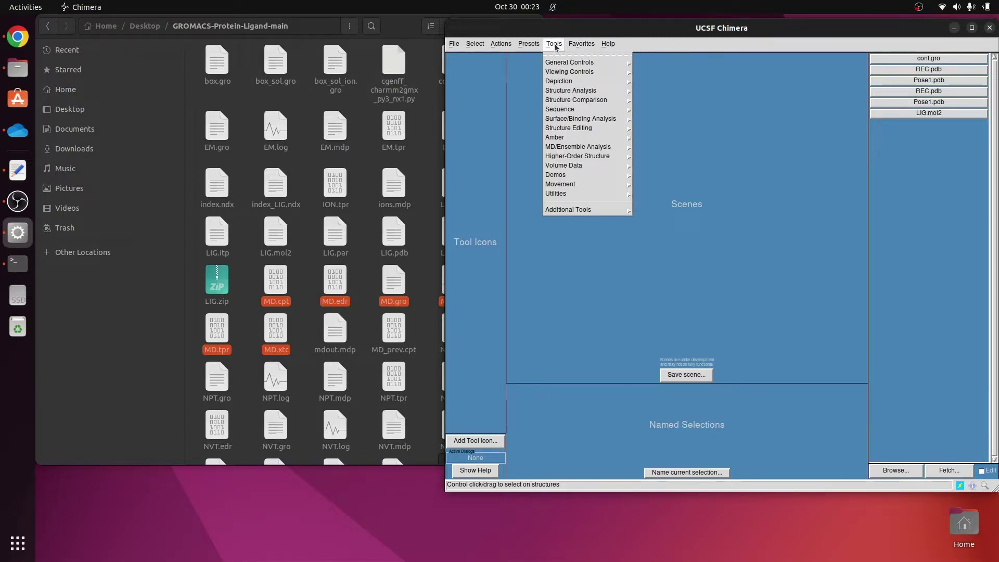
pyautogui.moveTo(552, 150)
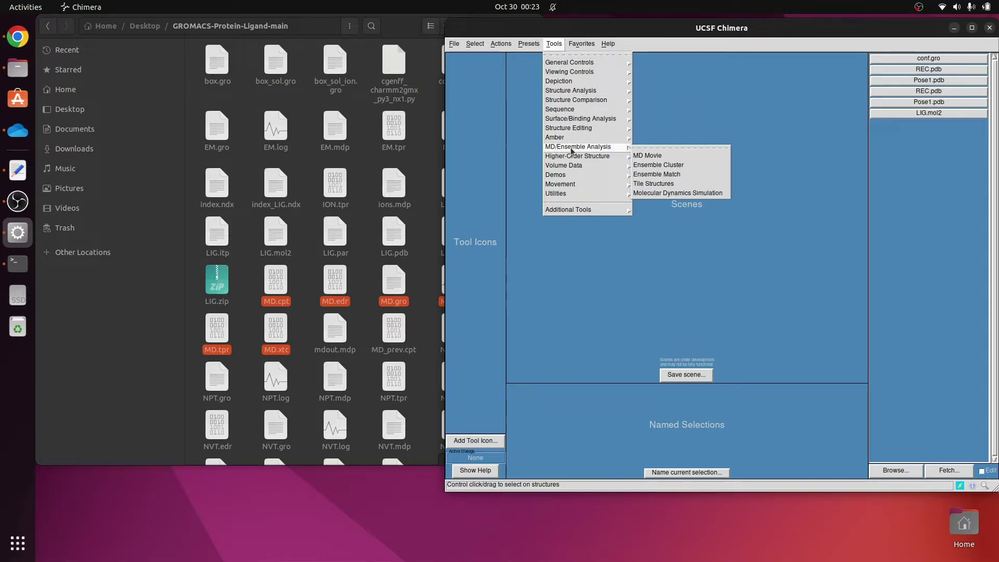
pyautogui.click(649, 159)
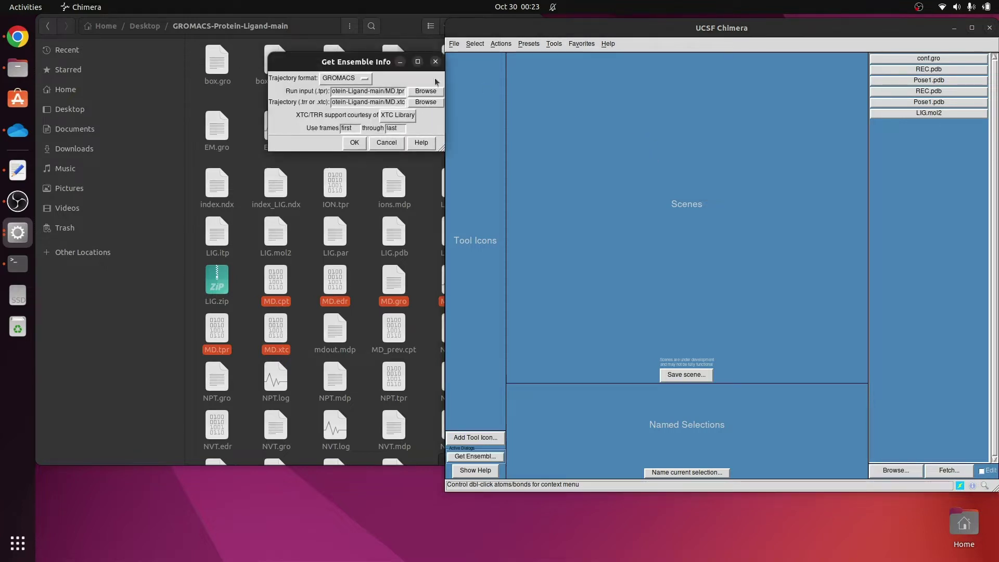
pyautogui.moveTo(360, 67); pyautogui.dragTo(701, 155)
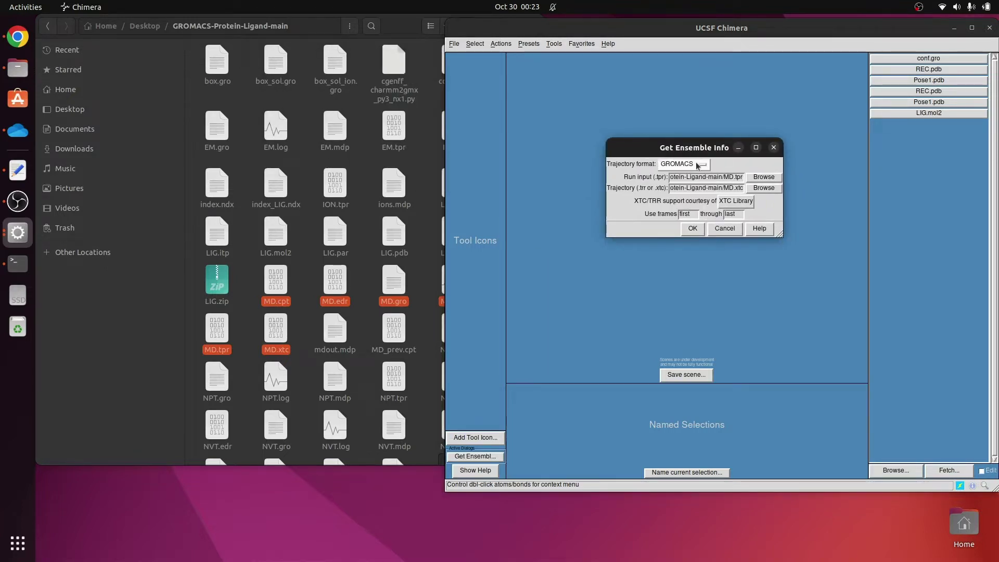
# Switch the trajectory format through CHARMM and Amber and set it back to GROMACS
pyautogui.click(698, 166)
pyautogui.click(687, 152)
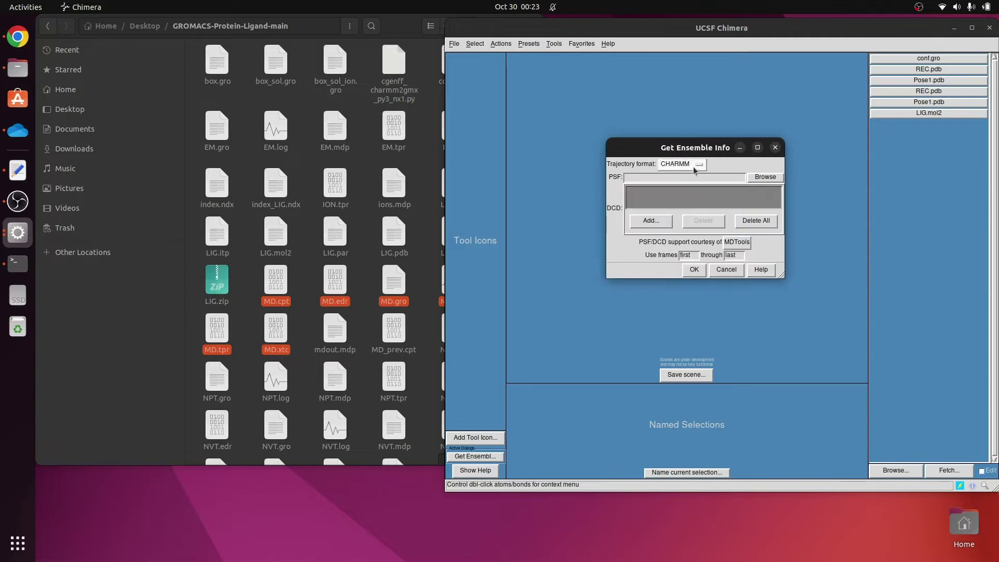
pyautogui.click(698, 164)
pyautogui.click(690, 155)
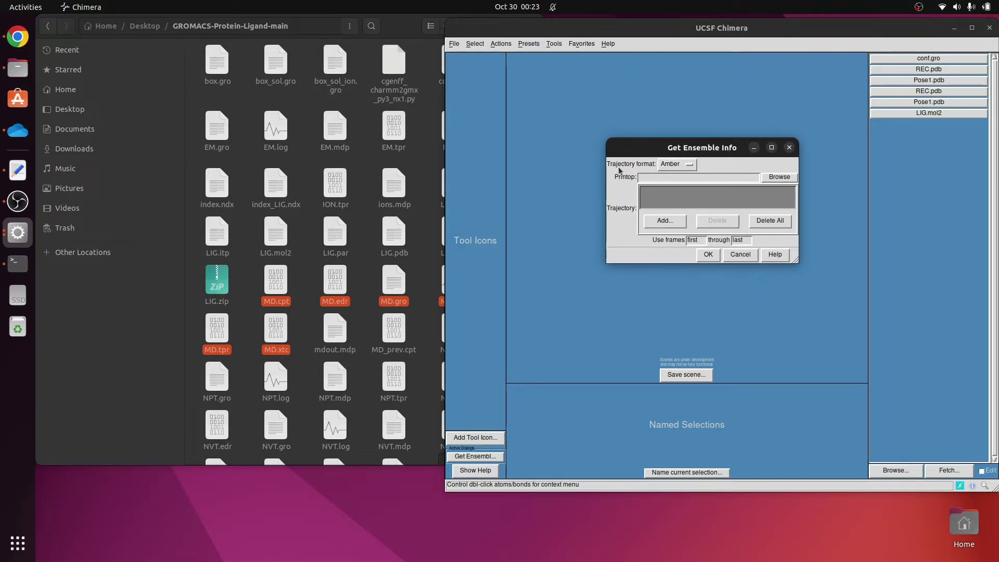
pyautogui.click(670, 165)
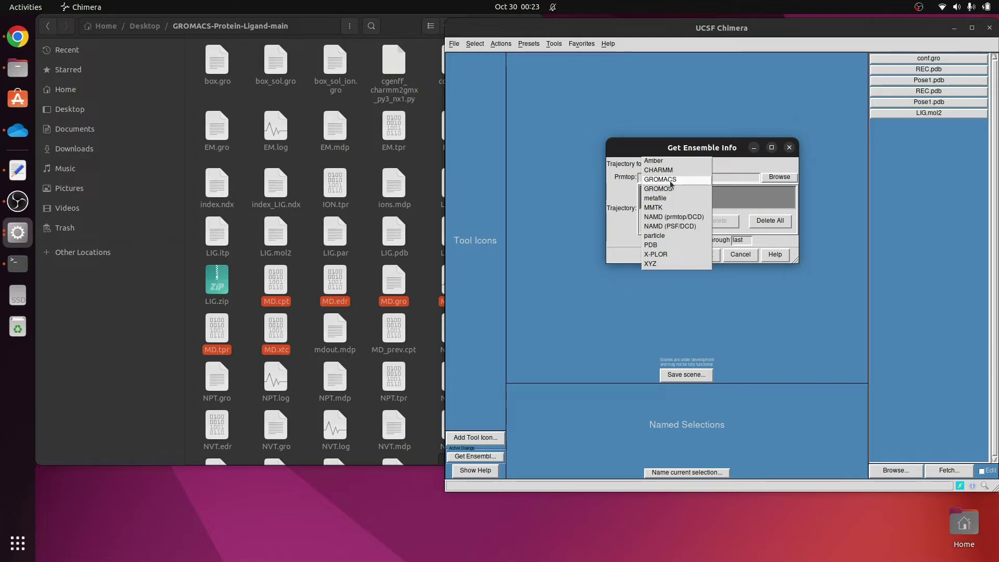
pyautogui.click(669, 183)
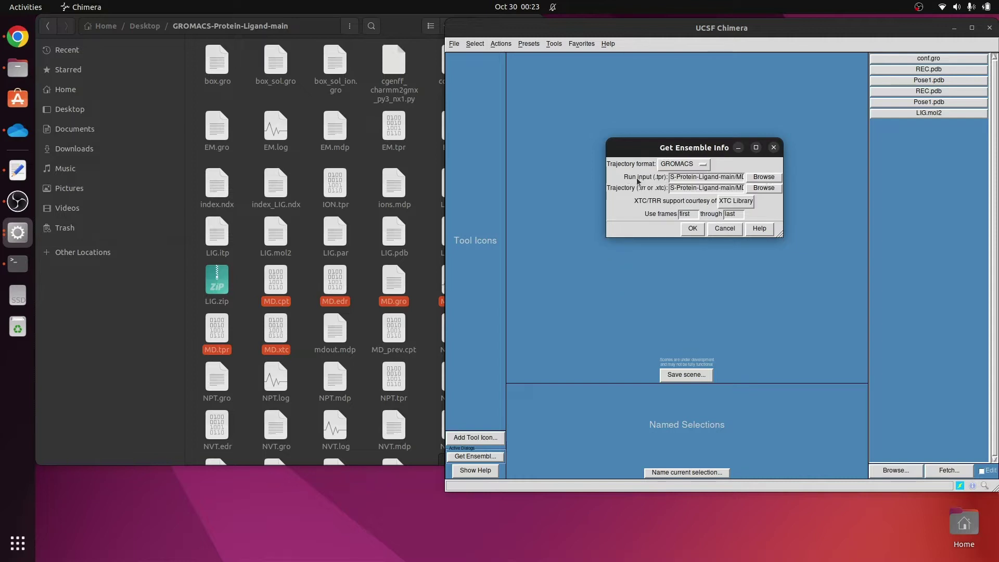
# Clear the existing file path from the run input (.tpr) field
pyautogui.click(677, 177)
pyautogui.press('Left')
pyautogui.press('Left')
pyautogui.press('Left')
pyautogui.press('Left')
pyautogui.press('Left')
pyautogui.press('Left')
pyautogui.press('Left')
pyautogui.press('Left')
pyautogui.press('Left')
pyautogui.press('Left')
pyautogui.press('Left')
pyautogui.press('Left')
pyautogui.press('Left')
pyautogui.press('Left')
pyautogui.press('Left')
pyautogui.press('Left')
pyautogui.press('Left')
pyautogui.press('Left')
pyautogui.press('Left')
pyautogui.press('Left')
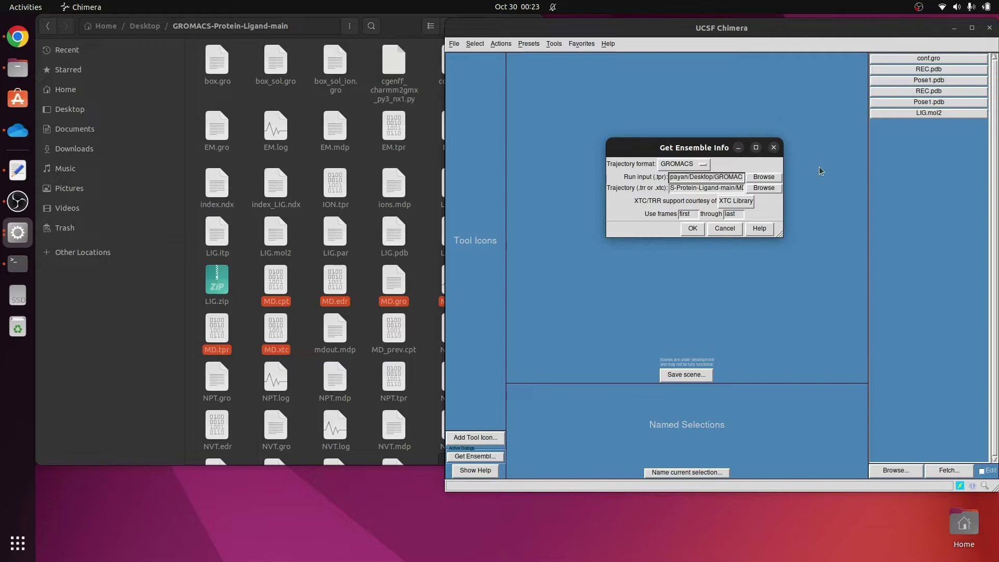
pyautogui.press('Delete')
pyautogui.press('Delete')
pyautogui.press('Delete')
pyautogui.press('Delete')
pyautogui.press('Delete')
pyautogui.press('Delete')
pyautogui.press('Delete')
pyautogui.press('Delete')
pyautogui.press('Delete')
pyautogui.press('Delete')
pyautogui.press('Delete')
pyautogui.press('Delete')
pyautogui.press('Delete')
pyautogui.press('Delete')
pyautogui.press('Delete')
pyautogui.press('Delete')
pyautogui.press('Delete')
pyautogui.press('Delete')
pyautogui.press('Delete')
pyautogui.press('Delete')
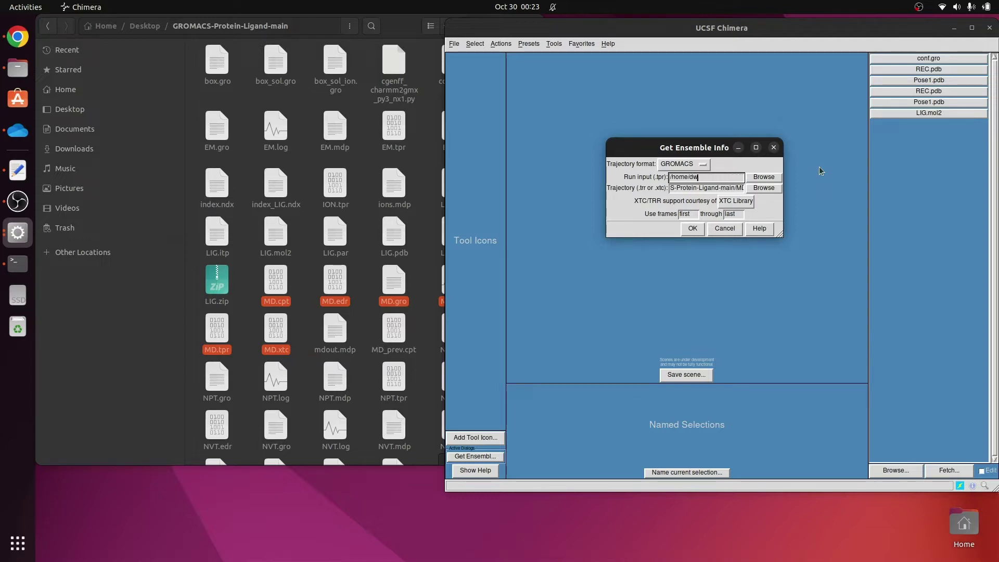
pyautogui.press('BackSpace')
pyautogui.press('BackSpace')
pyautogui.press('BackSpace')
pyautogui.press('BackSpace')
pyautogui.press('BackSpace')
pyautogui.press('BackSpace')
pyautogui.press('BackSpace')
pyautogui.press('BackSpace')
# Clear the existing file path from the trajectory (.trr or .xtc) field
pyautogui.click(707, 188)
pyautogui.press('Home')
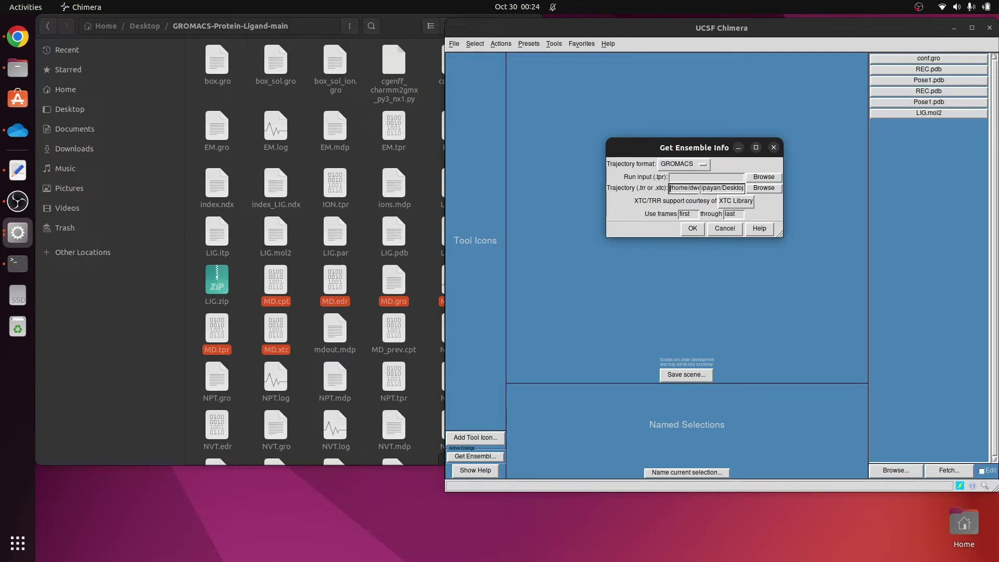
pyautogui.press('Delete')
pyautogui.press('Delete')
pyautogui.press('Delete')
pyautogui.press('Delete')
pyautogui.press('Delete')
pyautogui.press('Delete')
pyautogui.press('Delete')
pyautogui.press('Delete')
pyautogui.press('Delete')
pyautogui.press('Delete')
pyautogui.press('Delete')
pyautogui.press('Delete')
pyautogui.press('Delete')
pyautogui.press('Delete')
pyautogui.press('Delete')
pyautogui.press('Delete')
pyautogui.press('Delete')
pyautogui.press('Delete')
pyautogui.press('Delete')
pyautogui.press('Delete')
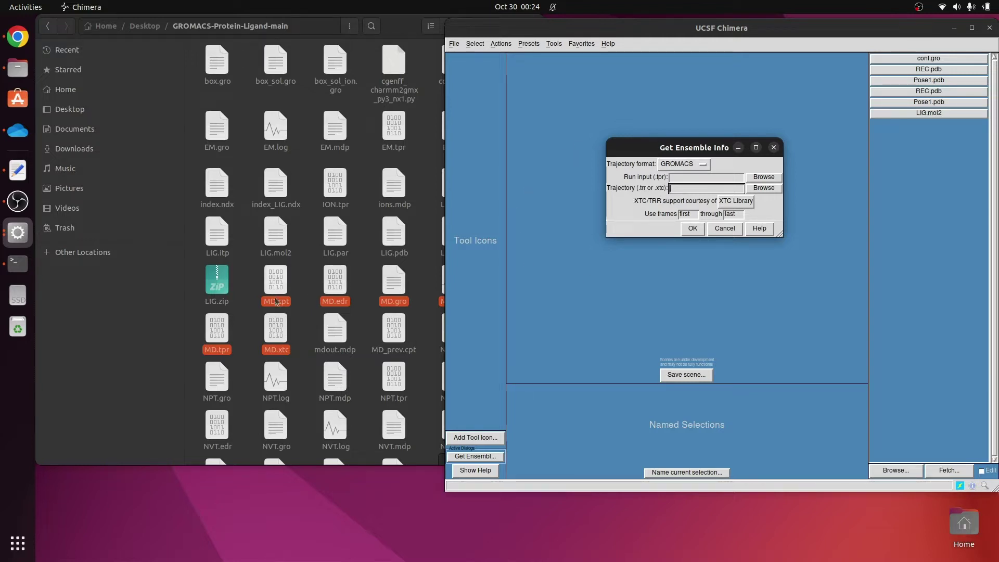
# Shift the Chimera window to uncover more of the project folder and bring the Get Ensemble Info dialog back in front
pyautogui.moveTo(603, 34); pyautogui.dragTo(686, 24)
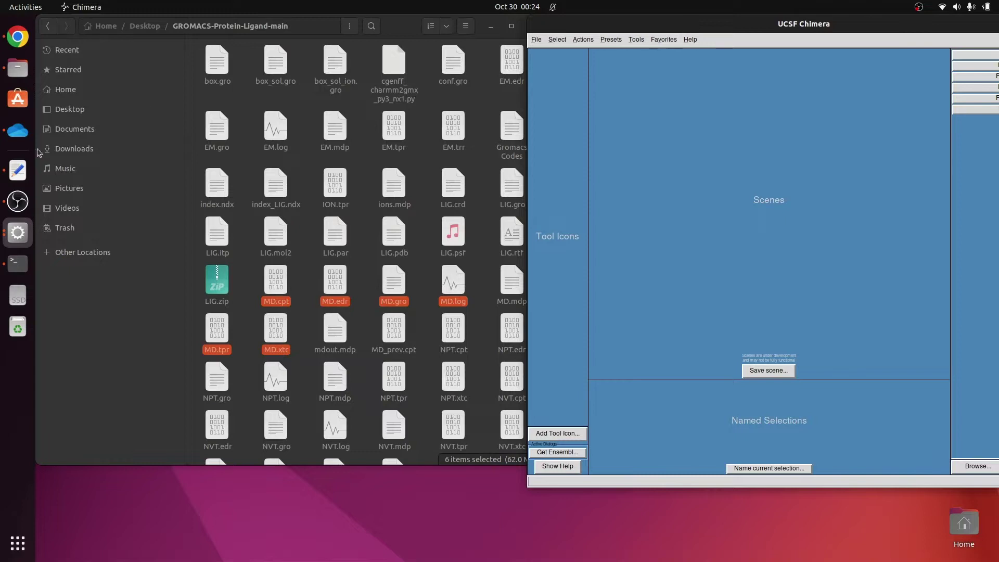
pyautogui.click(18, 233)
pyautogui.click(104, 284)
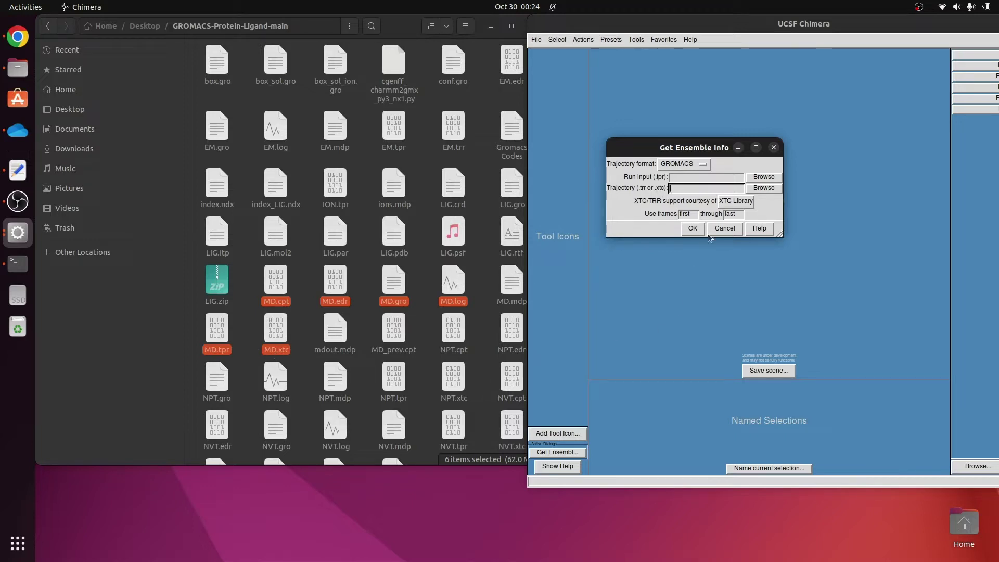
# Set the run input file to MD.tpr from the GROMACS-Protein-Ligand-main folder on the Desktop
pyautogui.click(761, 178)
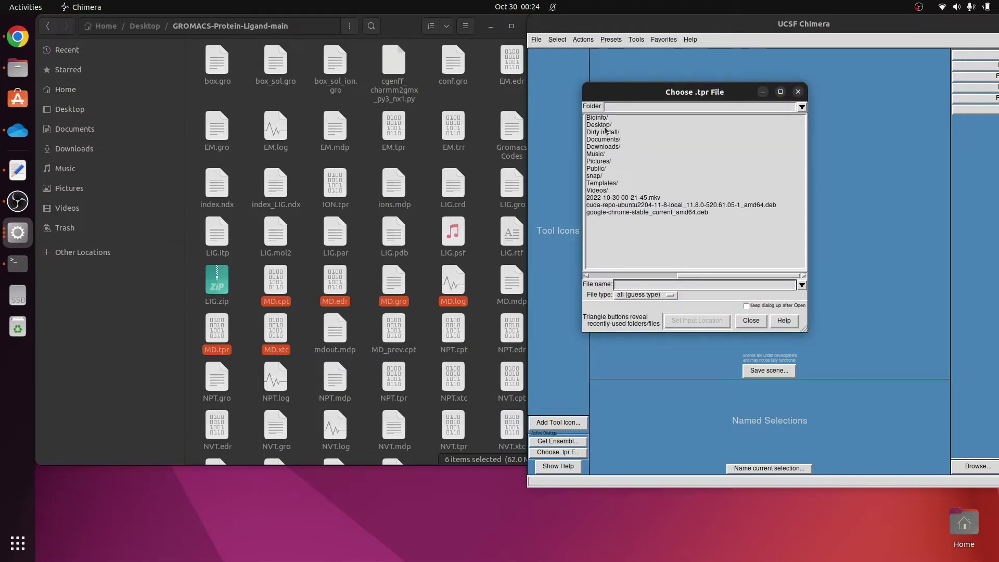
pyautogui.doubleClick(605, 126)
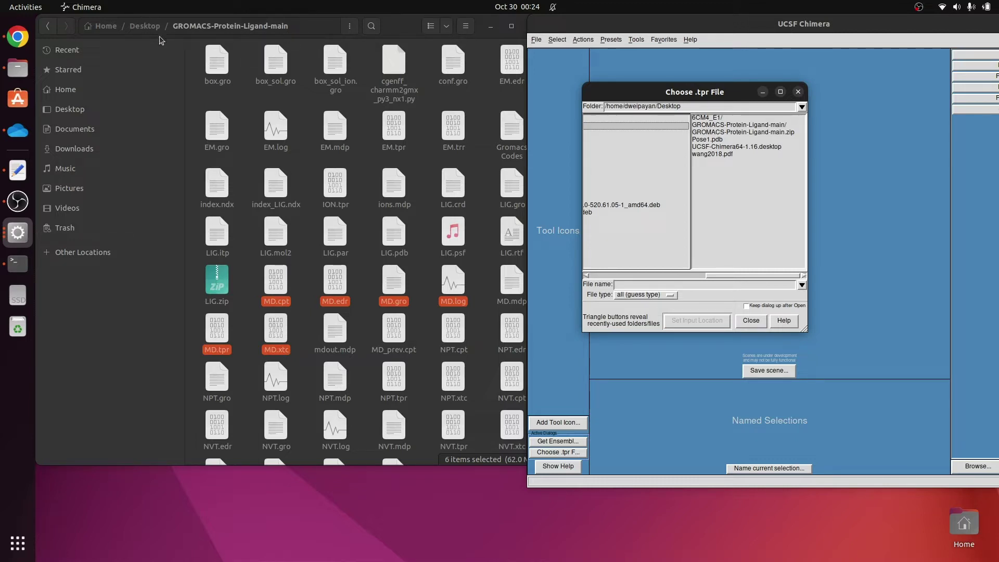
pyautogui.doubleClick(763, 126)
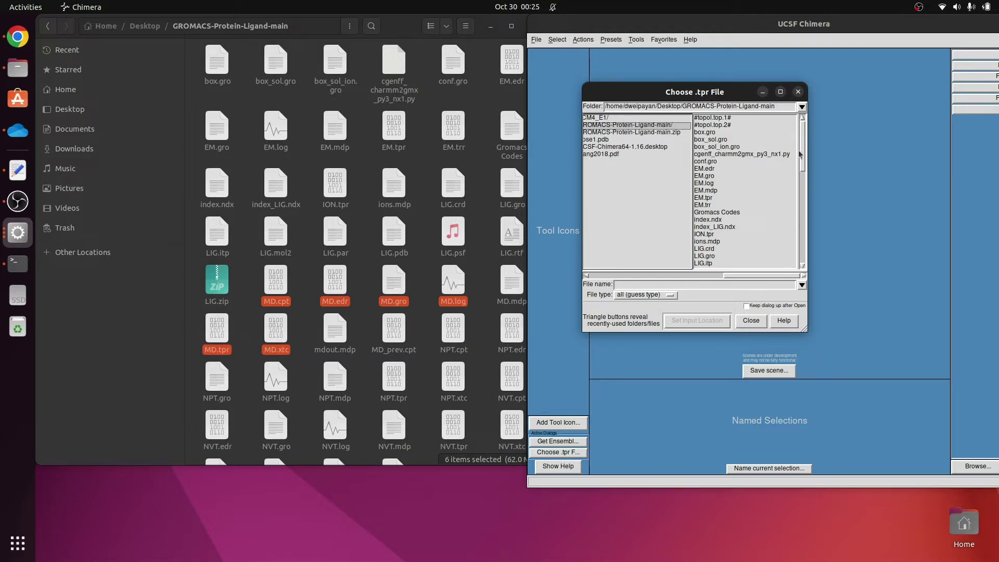
pyautogui.moveTo(802, 153); pyautogui.dragTo(804, 201)
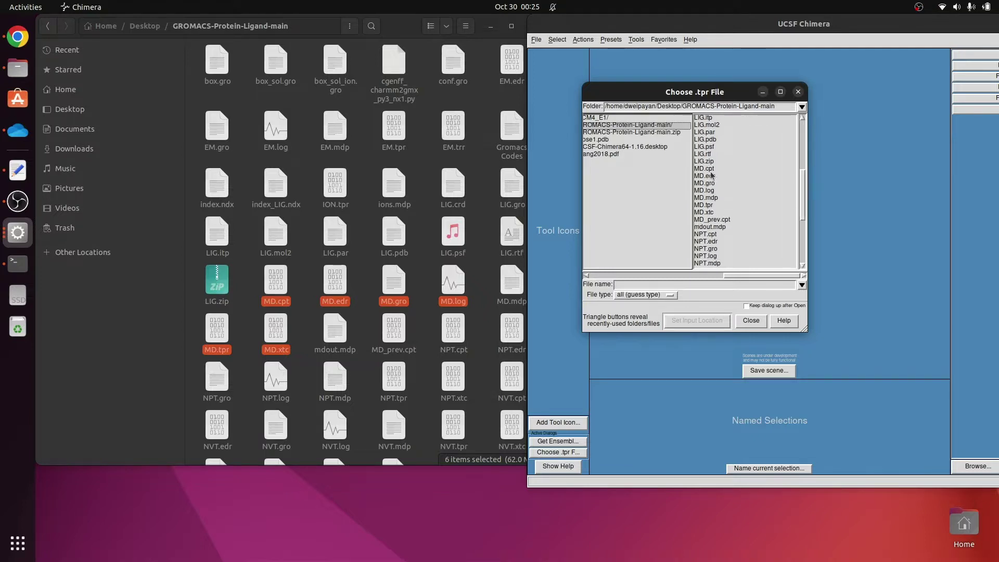
pyautogui.click(706, 205)
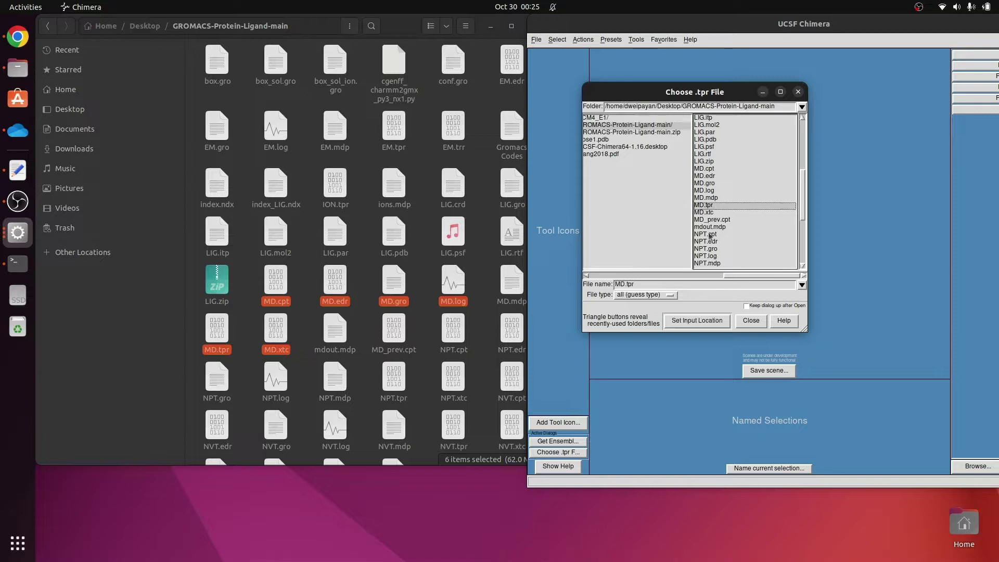
pyautogui.click(697, 321)
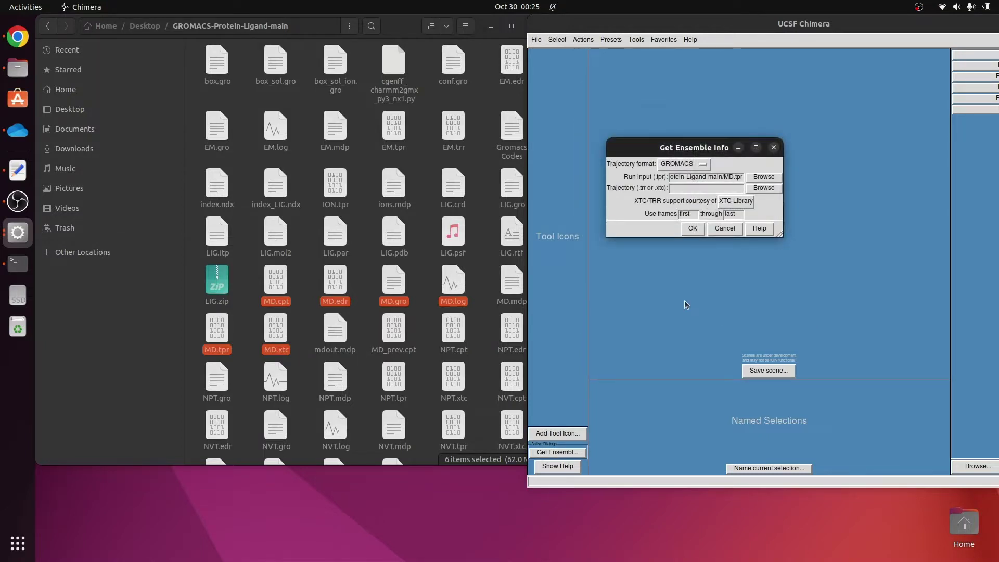
# Set the trajectory file to MD.xtc and load the ensemble with frames first through last
pyautogui.click(767, 190)
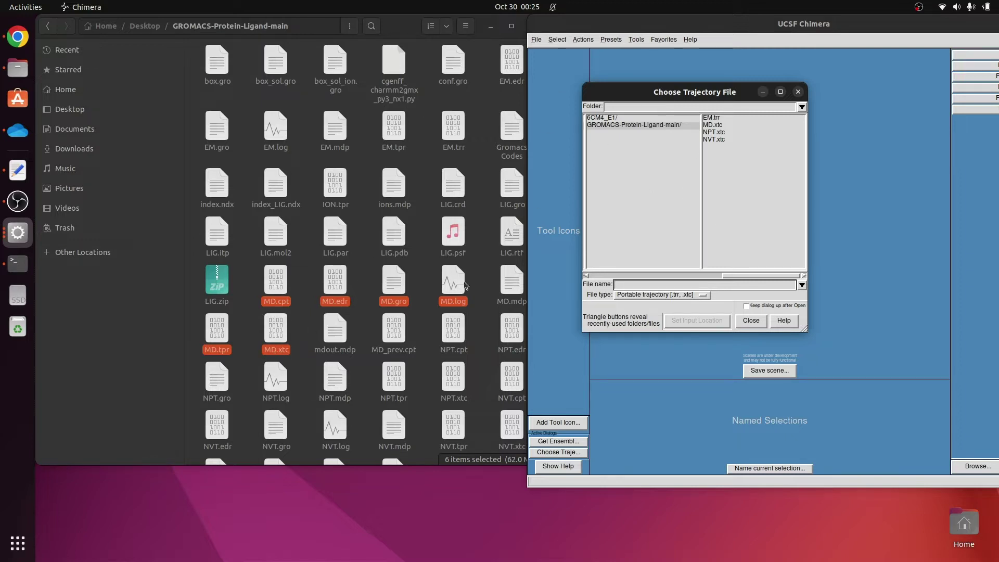
pyautogui.click(714, 125)
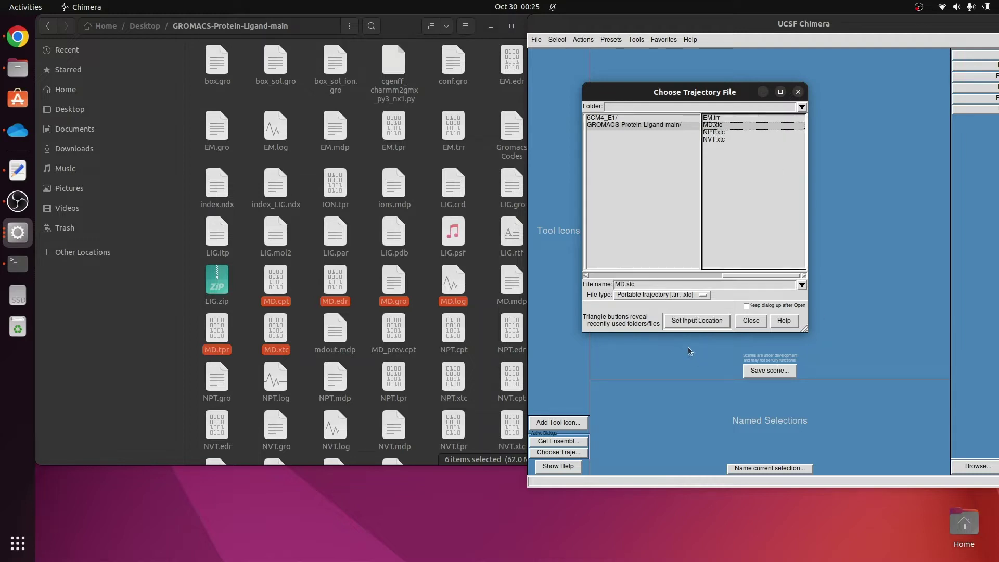
pyautogui.click(697, 320)
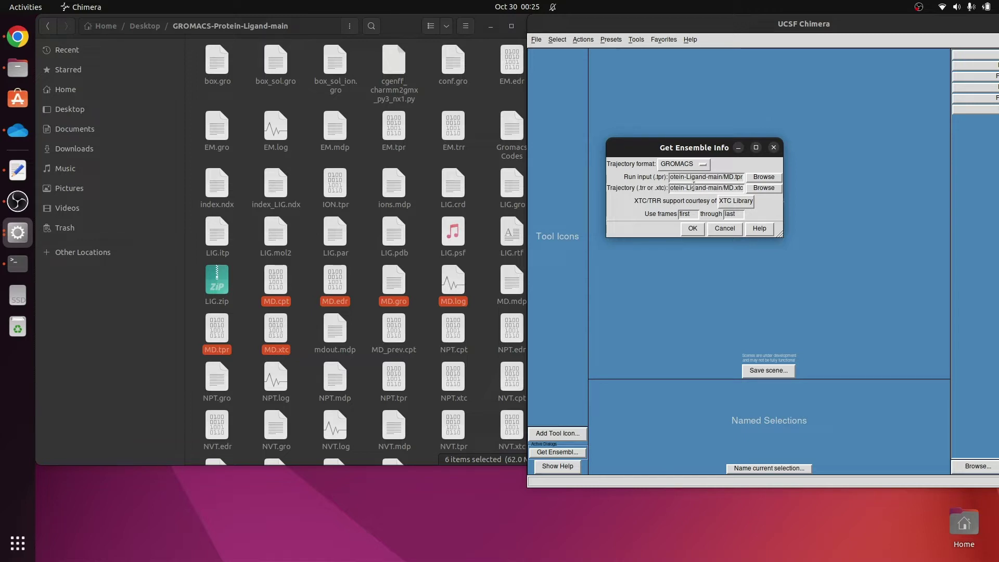
pyautogui.click(693, 230)
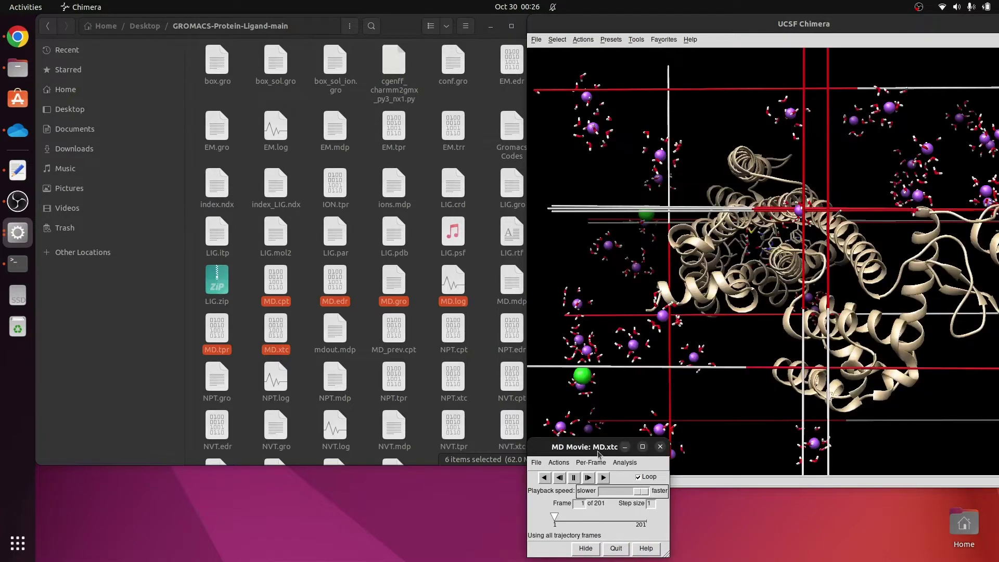
# Maximize the Chimera window and bring the MD Movie: MD.xtc controller back in front of the structure
pyautogui.moveTo(598, 448); pyautogui.dragTo(794, 393)
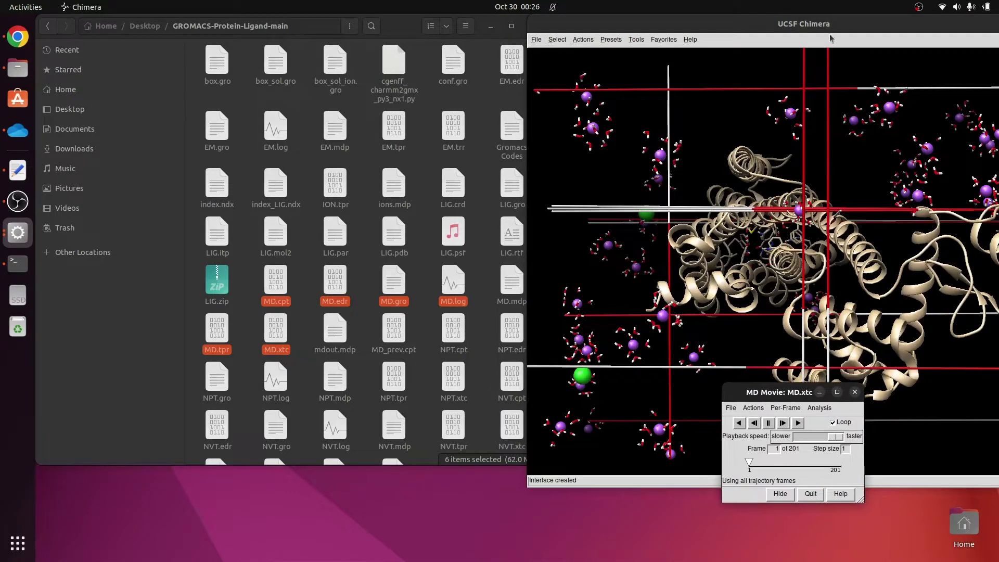
pyautogui.moveTo(831, 24); pyautogui.dragTo(585, 25)
pyautogui.click(808, 23)
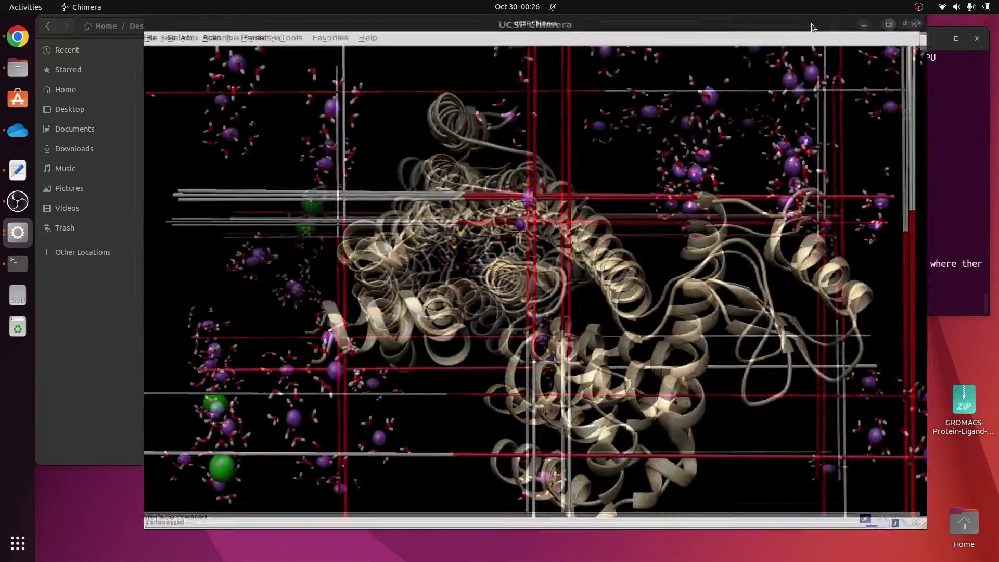
pyautogui.click(17, 233)
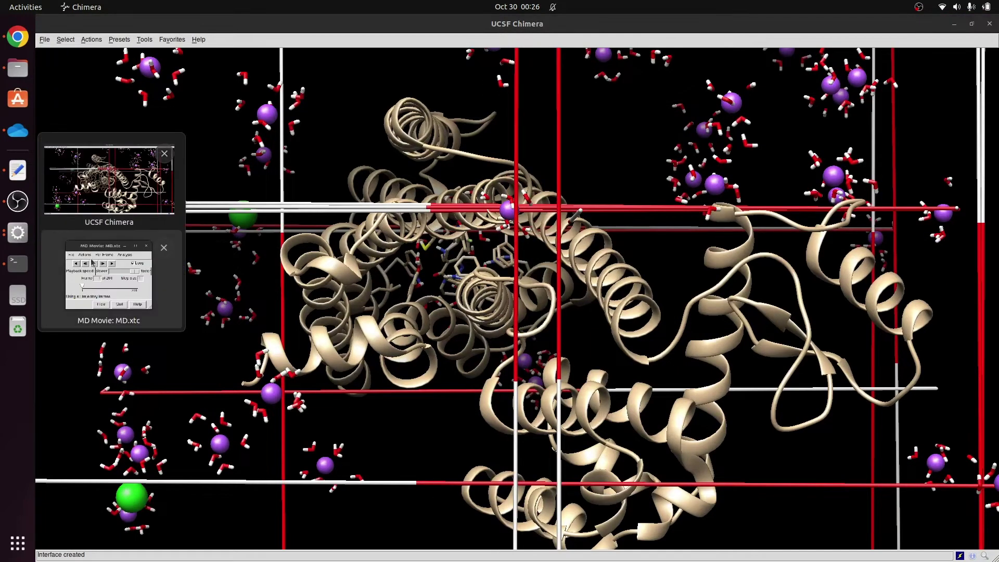
pyautogui.click(74, 290)
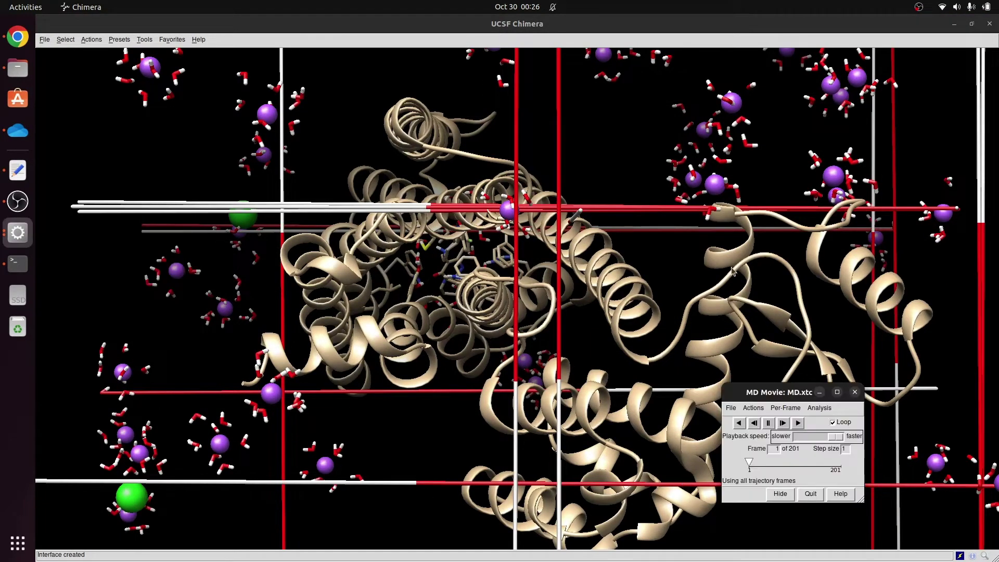
# Bring the MD Movie: MD.xtc controller back in front, play the trajectory, and return it to frame 1
pyautogui.click(559, 422)
pyautogui.scroll(-2, 559, 422)
pyautogui.moveTo(549, 350); pyautogui.dragTo(78, 290)
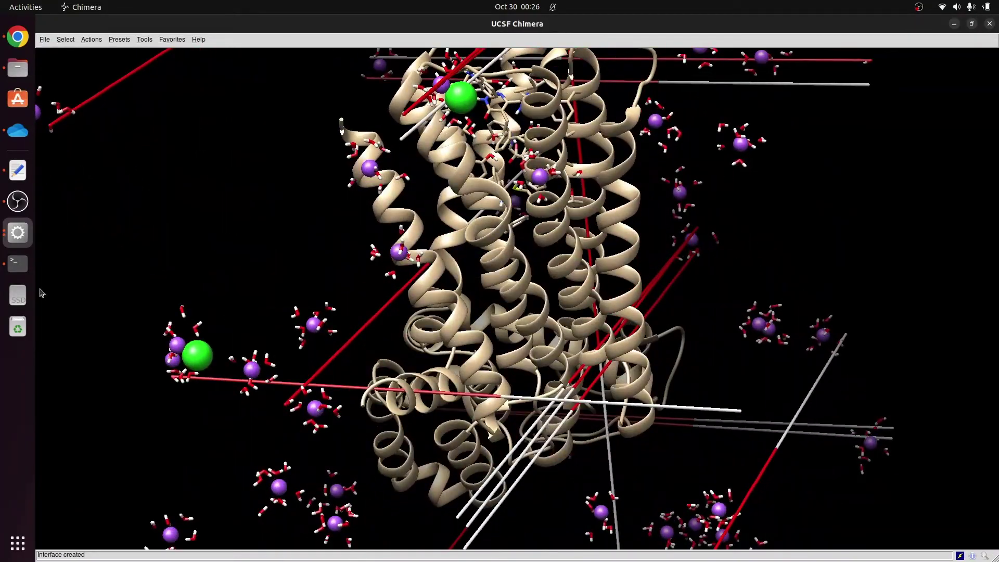
pyautogui.click(27, 246)
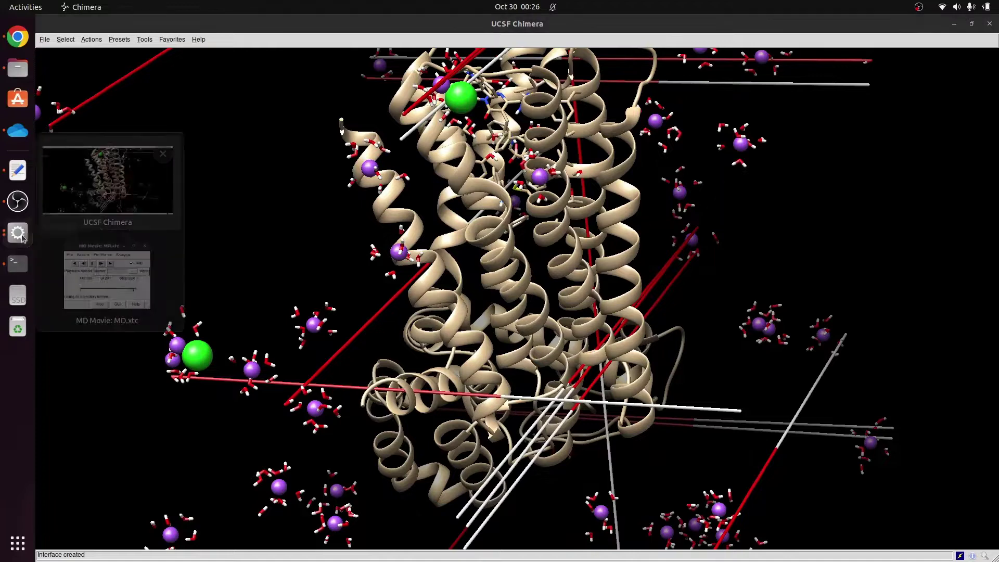
pyautogui.click(156, 276)
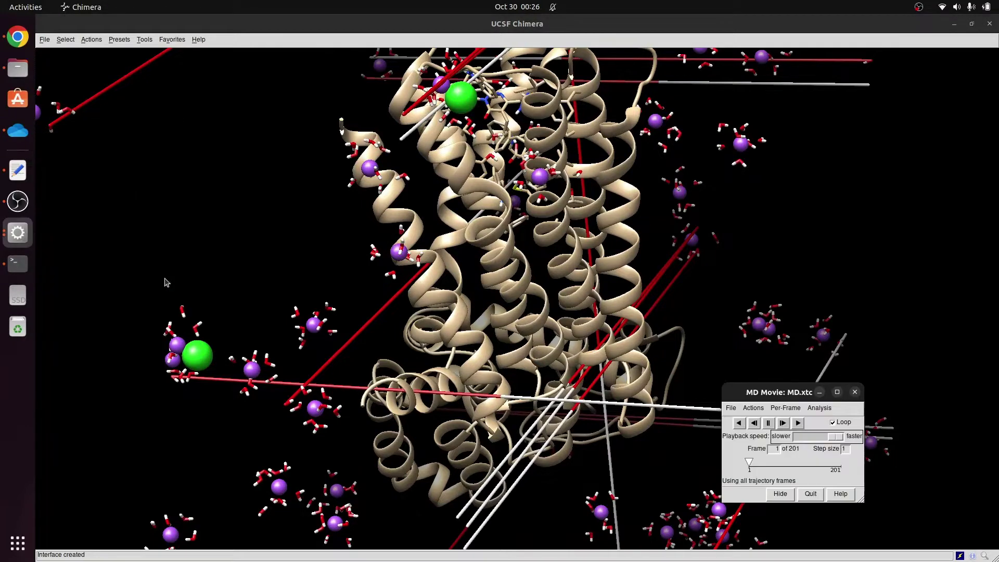
pyautogui.click(801, 424)
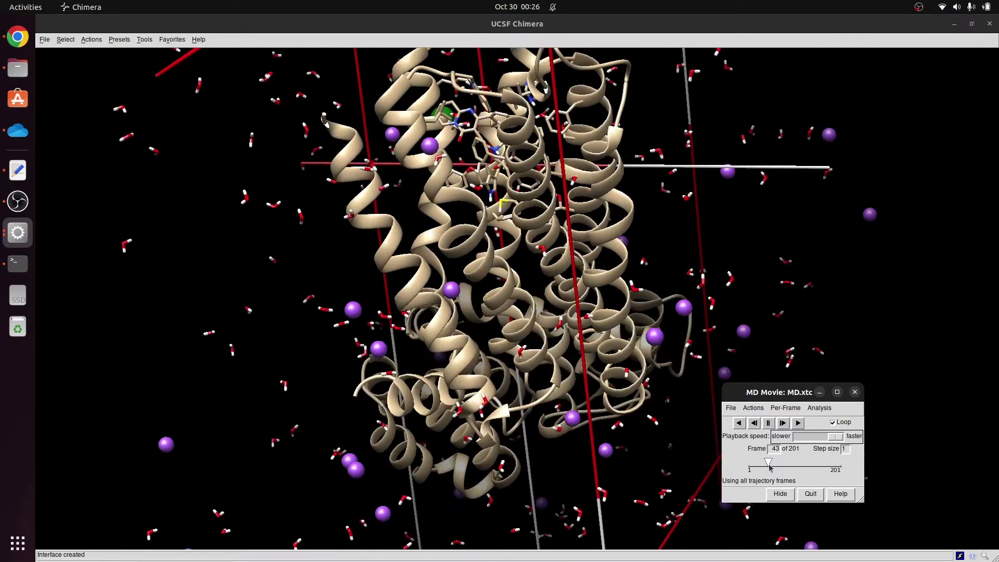
pyautogui.moveTo(770, 467); pyautogui.dragTo(750, 466)
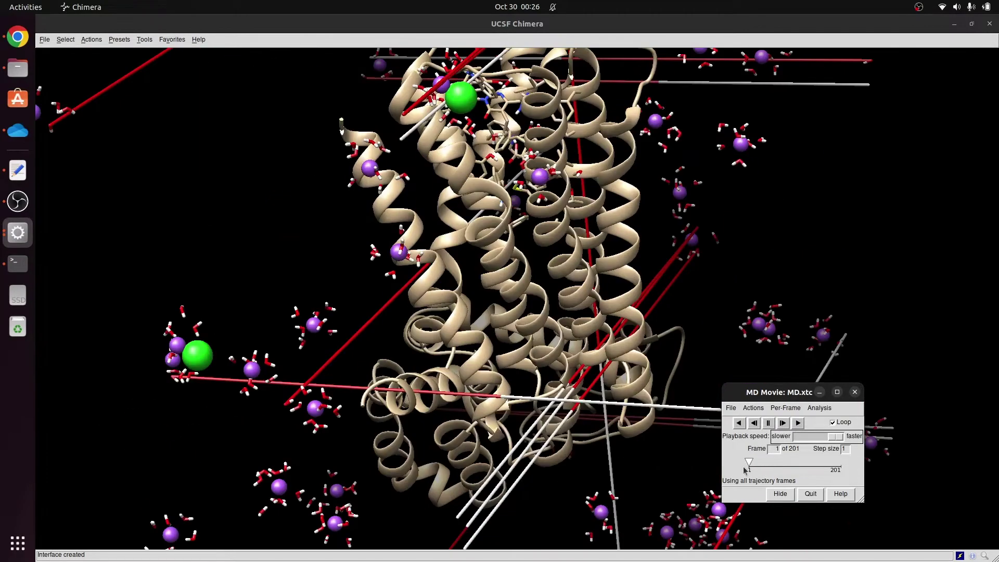
# Minimize the MD Movie controller, select all CL residues, and delete their atoms
pyautogui.click(819, 392)
pyautogui.moveTo(677, 313); pyautogui.dragTo(573, 333)
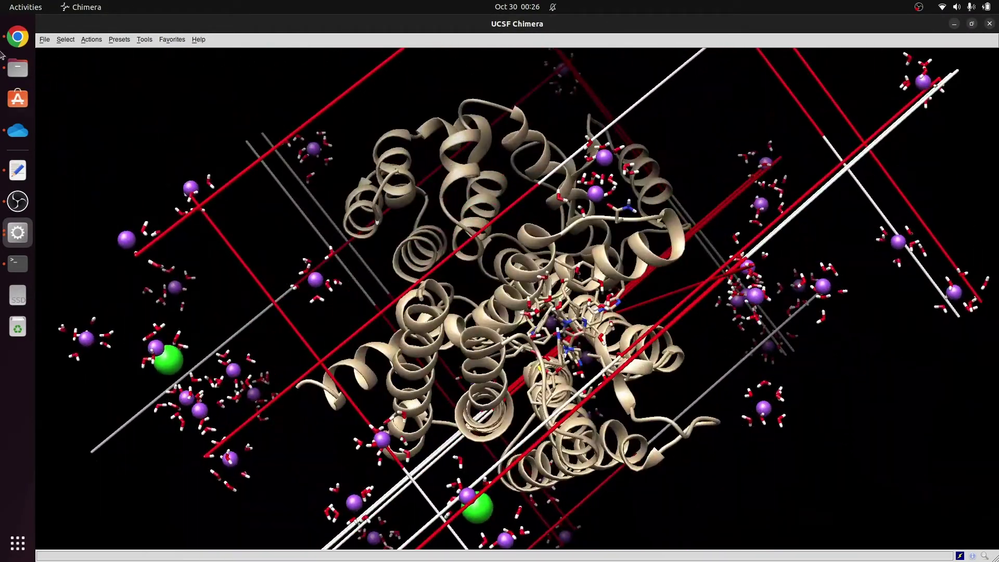
pyautogui.click(66, 40)
pyautogui.moveTo(71, 79)
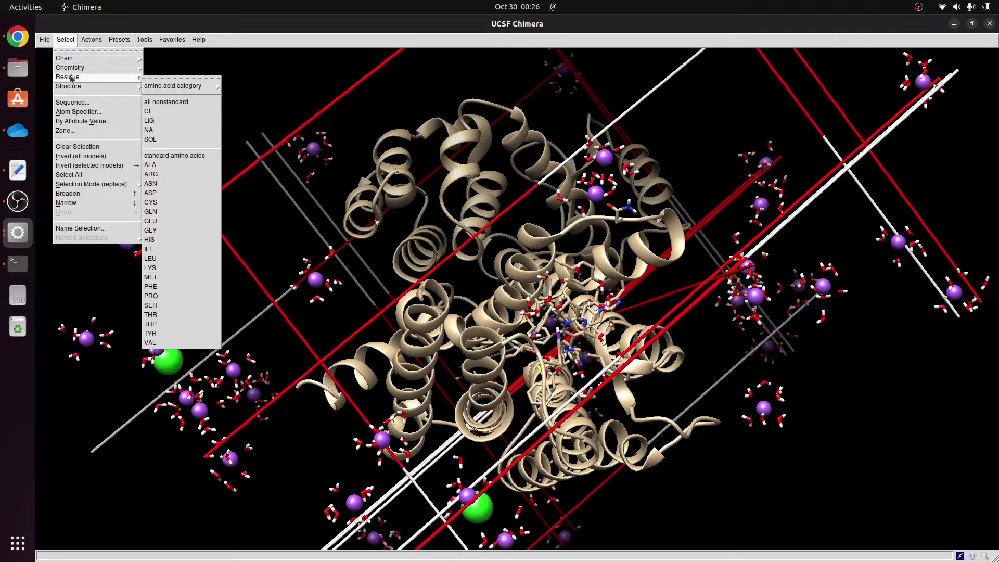
pyautogui.click(165, 113)
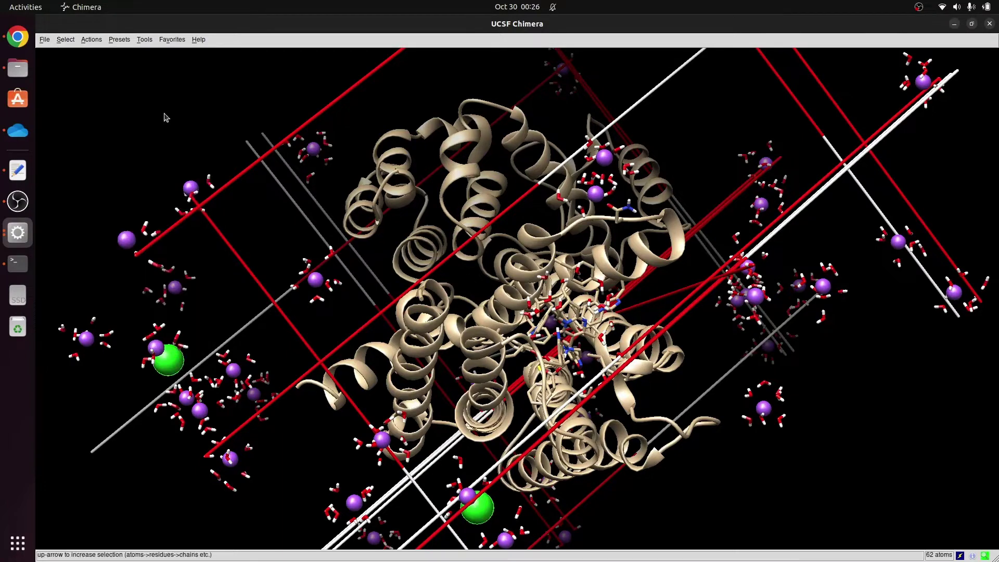
pyautogui.click(91, 40)
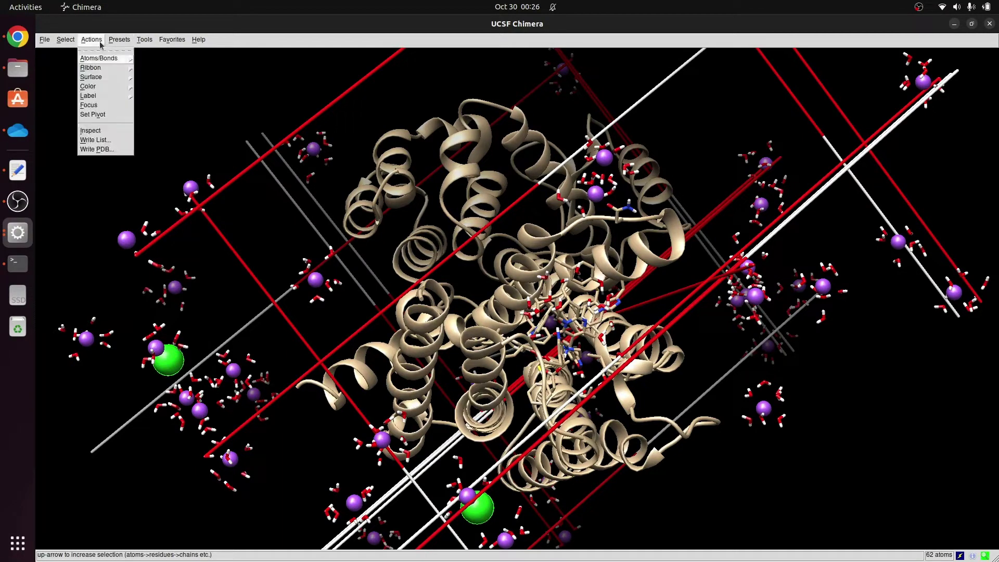
pyautogui.moveTo(97, 59)
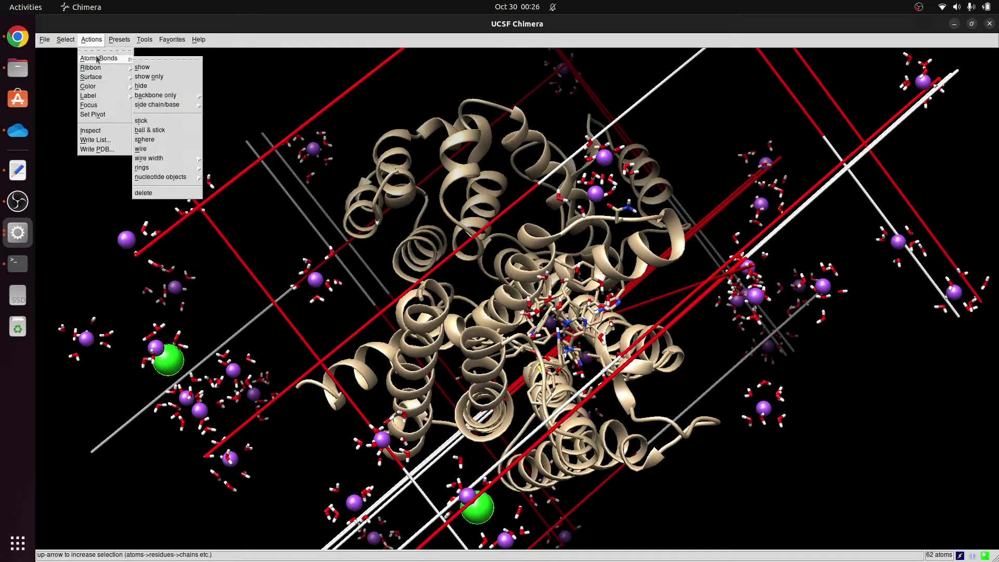
pyautogui.click(152, 193)
# Select all SOL water residues and delete their atoms and bonds from the structure
pyautogui.click(65, 40)
pyautogui.moveTo(92, 79)
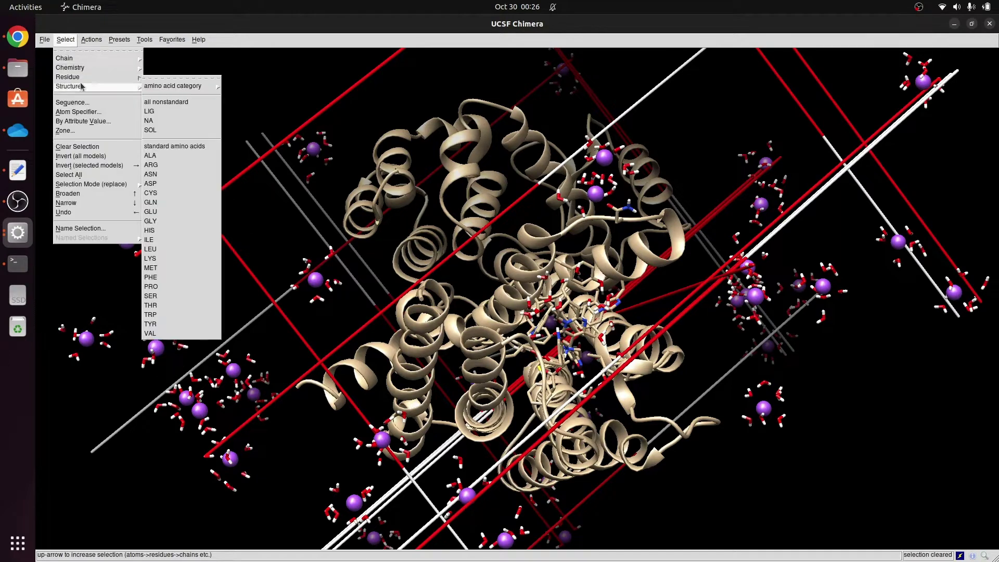
pyautogui.click(166, 131)
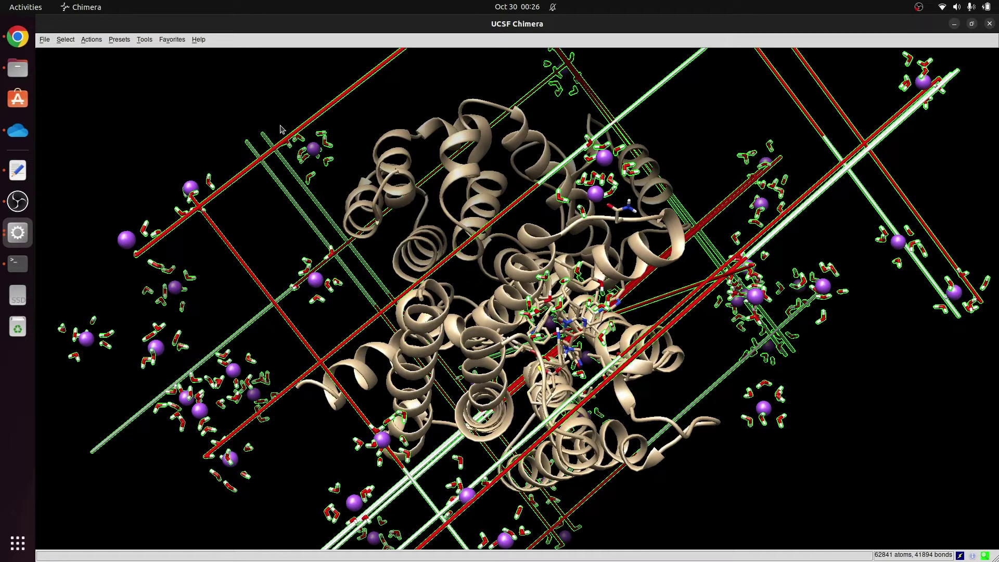
pyautogui.click(93, 44)
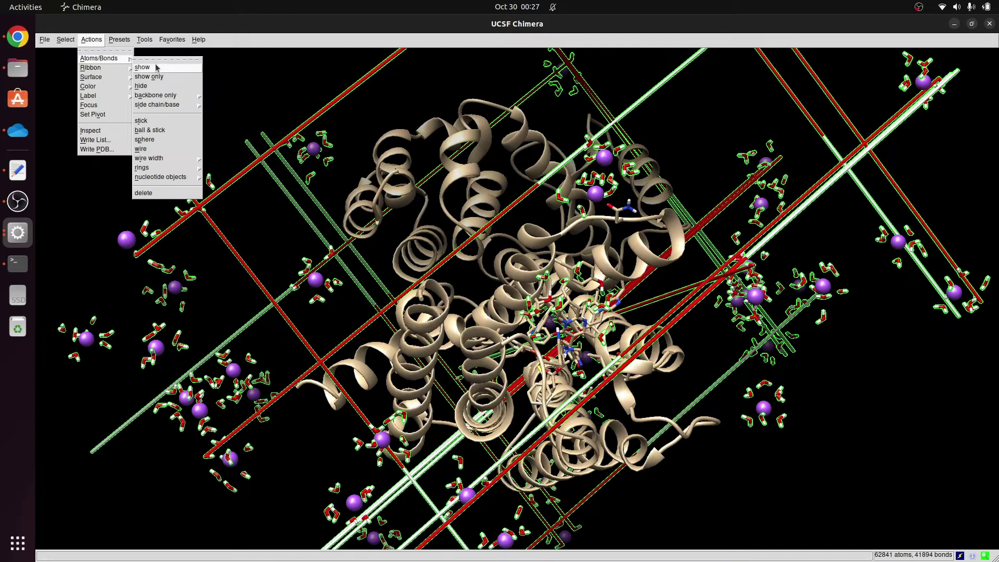
pyautogui.click(152, 196)
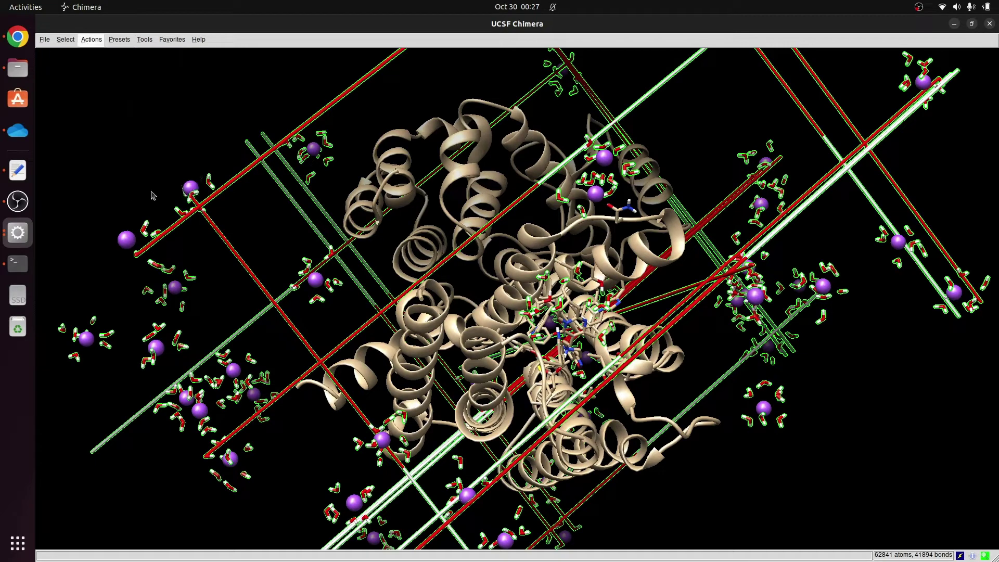
pyautogui.moveTo(325, 201); pyautogui.dragTo(415, 249)
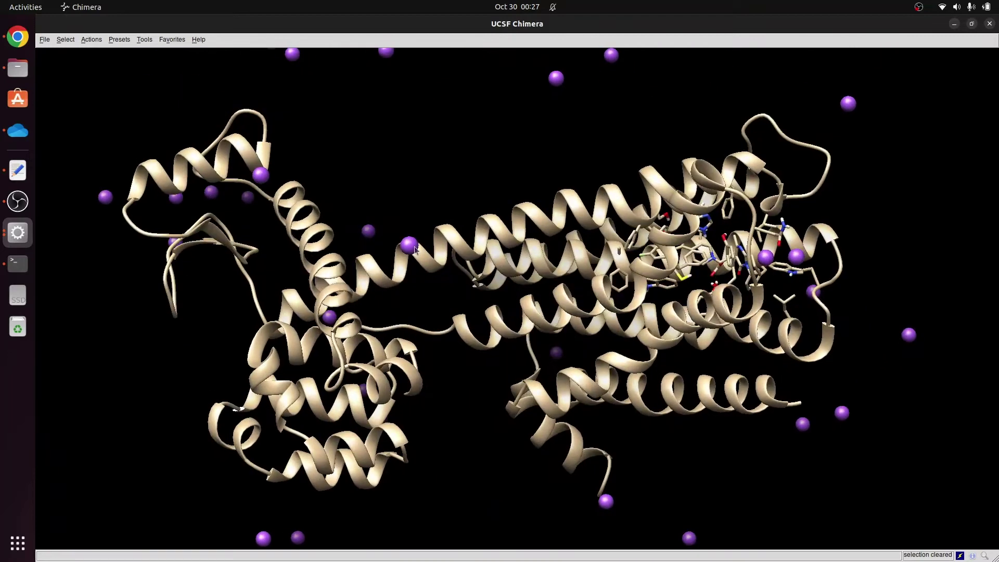
# Select all NA residues and delete their atoms from the structure
pyautogui.click(66, 40)
pyautogui.moveTo(73, 83)
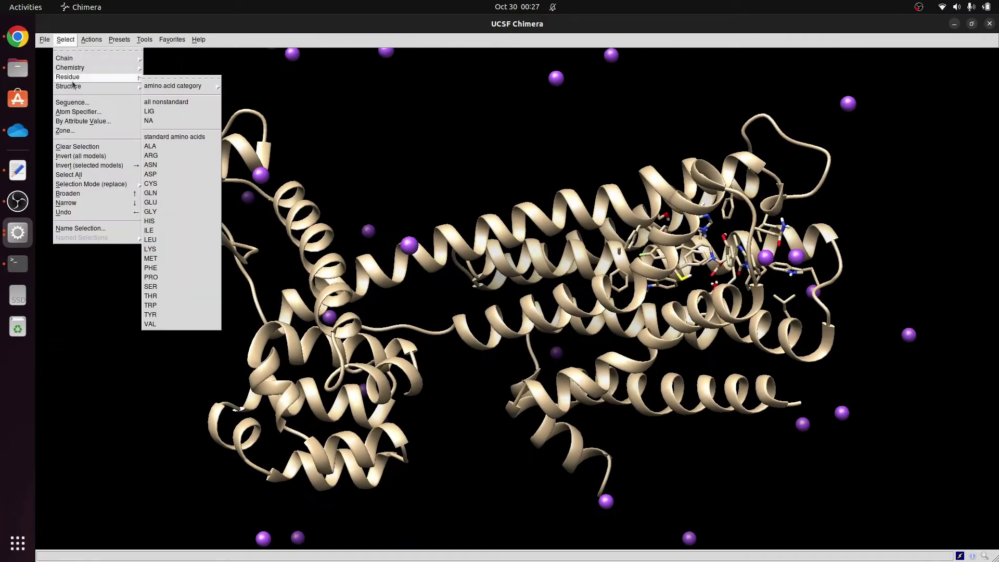
pyautogui.click(149, 121)
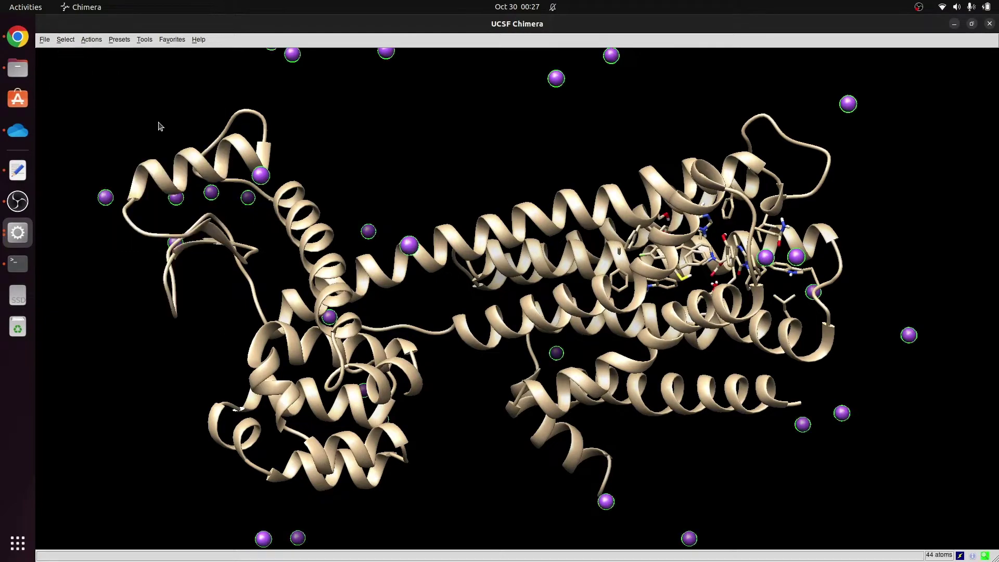
pyautogui.moveTo(310, 189); pyautogui.dragTo(291, 127)
pyautogui.click(91, 39)
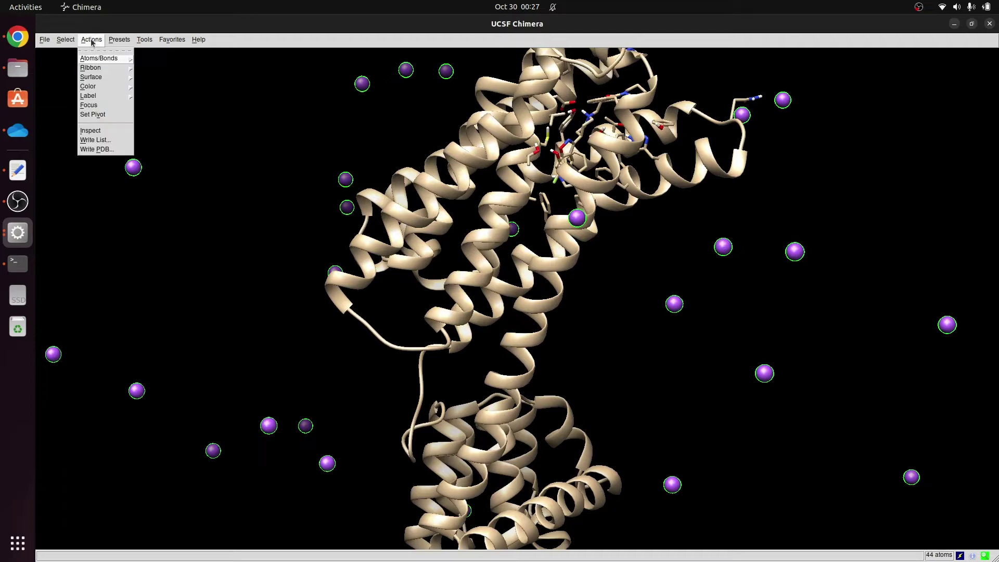
pyautogui.moveTo(87, 63)
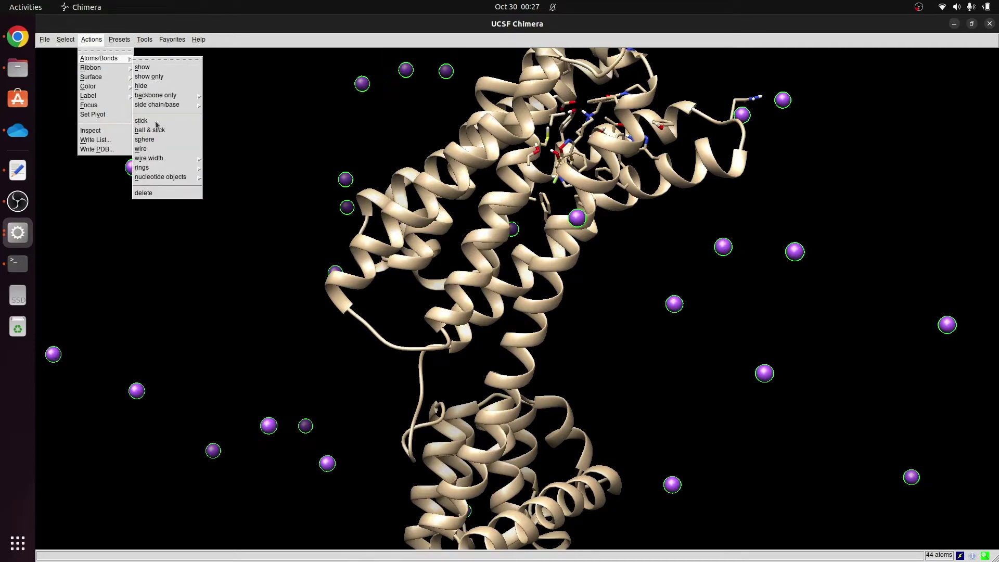
pyautogui.click(144, 193)
# Examine the remaining protein and its ligand binding region from several angles, picking an atom near the pocket
pyautogui.moveTo(301, 83); pyautogui.dragTo(651, 357)
pyautogui.moveTo(725, 156); pyautogui.dragTo(640, 216)
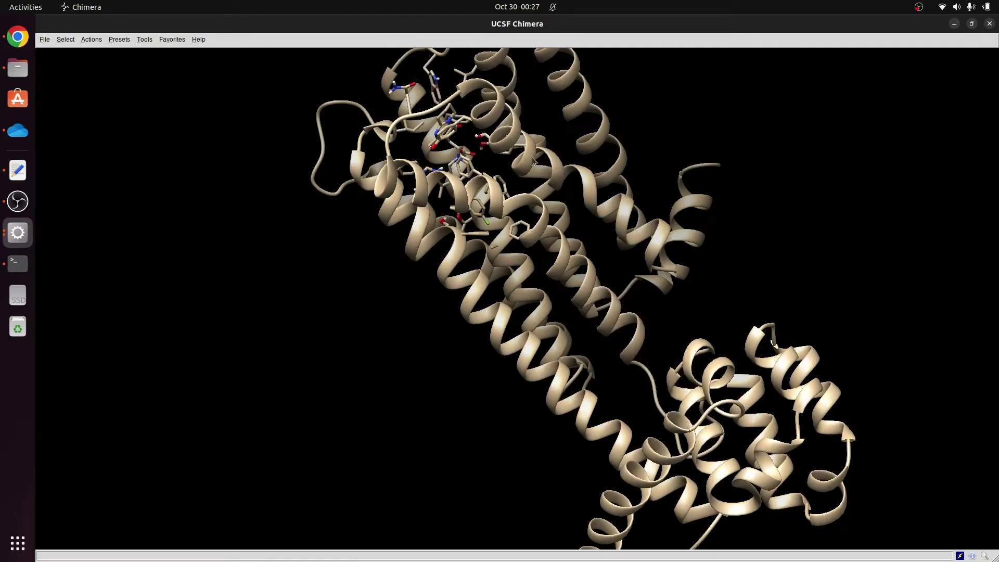
pyautogui.keyDown('ctrl'); pyautogui.click(466, 153); pyautogui.keyUp('ctrl')
pyautogui.scroll(-3, 446, 132)
pyautogui.moveTo(495, 412); pyautogui.dragTo(570, 402)
pyautogui.moveTo(451, 476); pyautogui.dragTo(454, 477, button='middle')
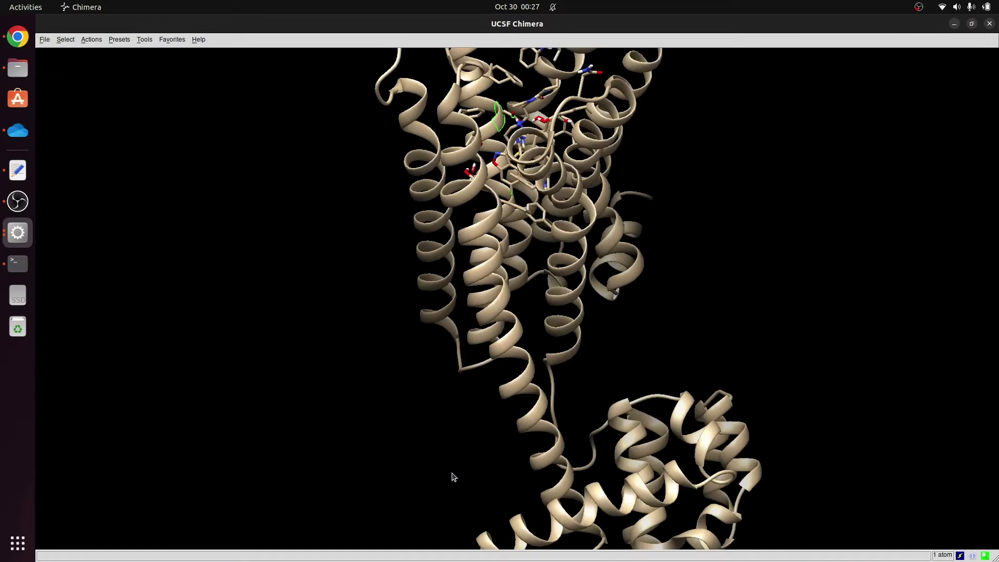
pyautogui.scroll(-3, 524, 149)
pyautogui.moveTo(496, 355); pyautogui.dragTo(548, 333)
pyautogui.moveTo(479, 345); pyautogui.dragTo(550, 291, button='middle')
pyautogui.moveTo(619, 333); pyautogui.dragTo(656, 356)
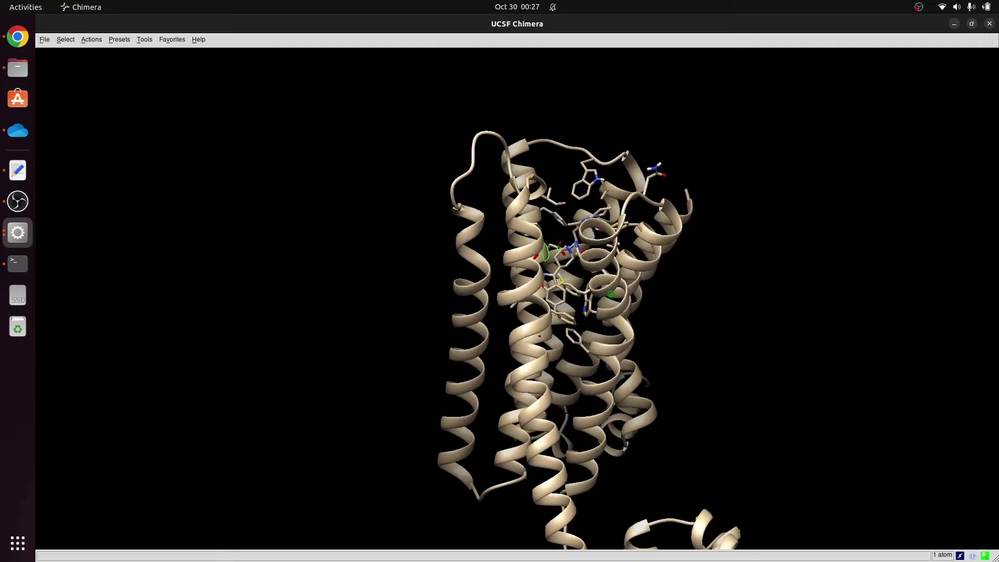
# Select the nonstandard ligand residue and color it cyan
pyautogui.click(66, 39)
pyautogui.moveTo(72, 78)
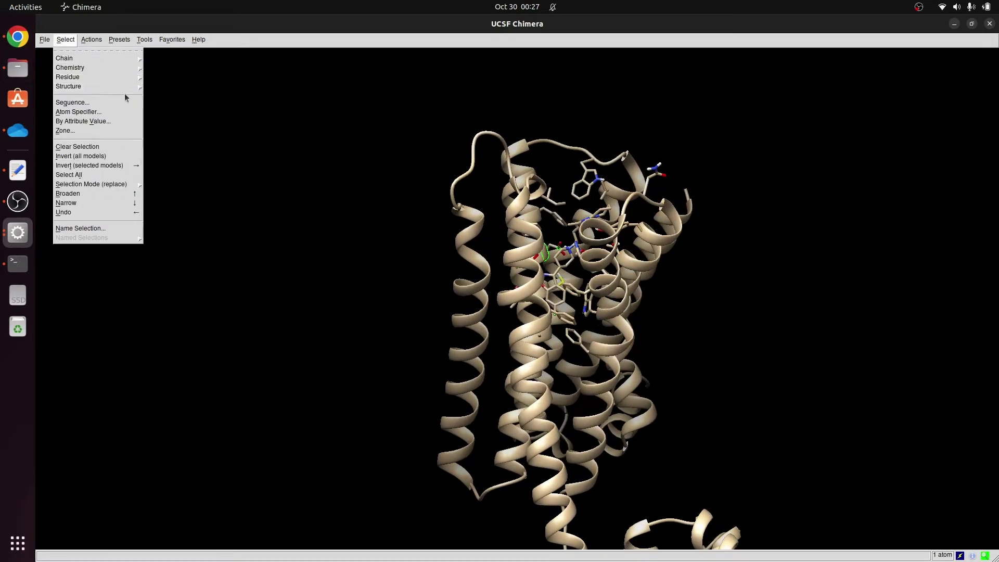
pyautogui.click(165, 102)
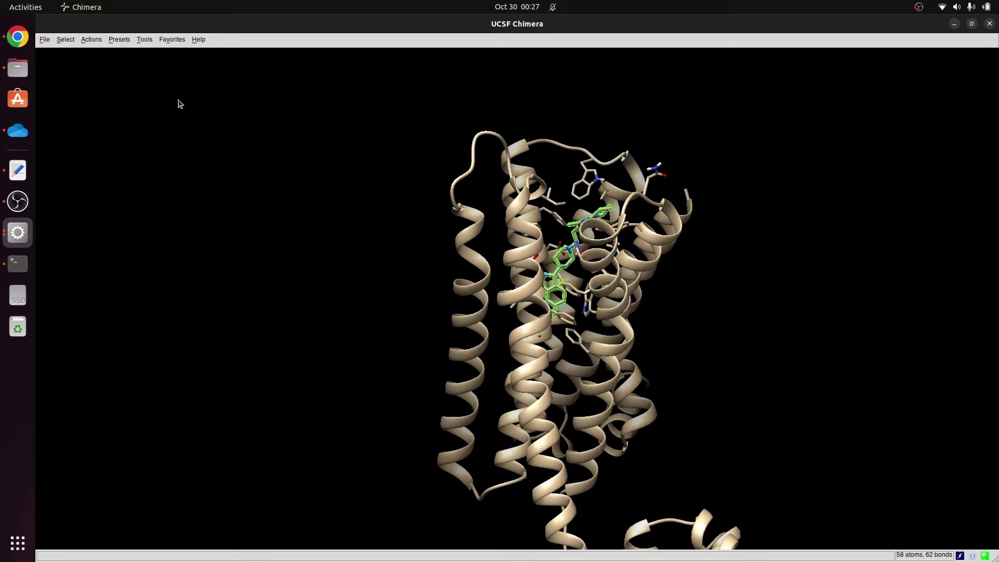
pyautogui.click(91, 39)
pyautogui.moveTo(98, 89)
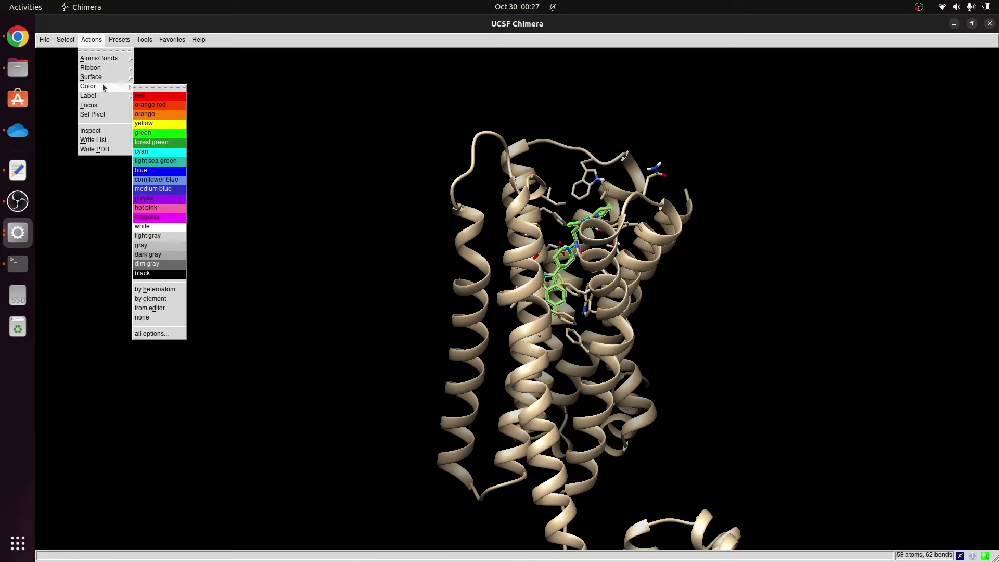
pyautogui.click(167, 152)
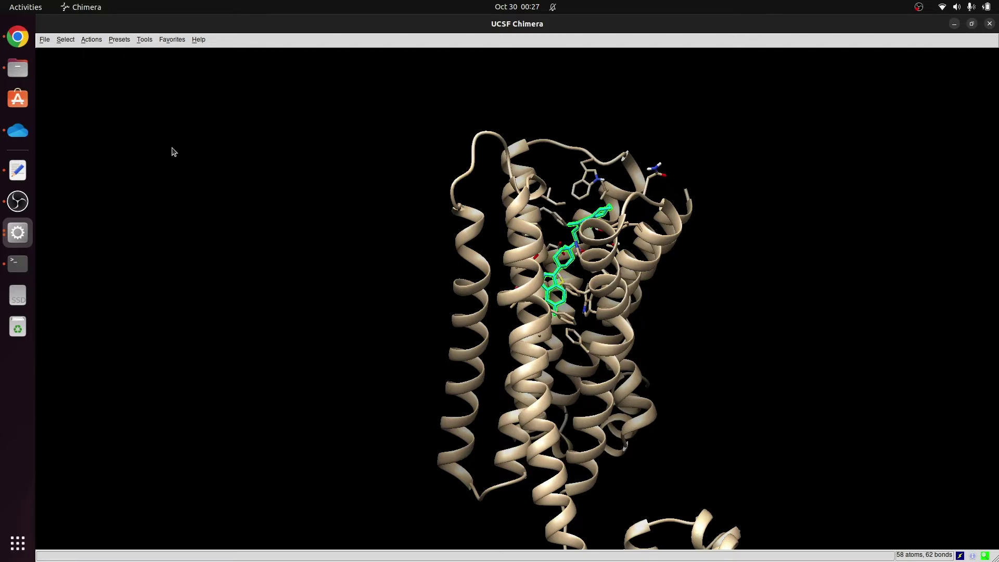
# Check the colored ligand inside the protein and clear its selection
pyautogui.moveTo(450, 300); pyautogui.dragTo(521, 241)
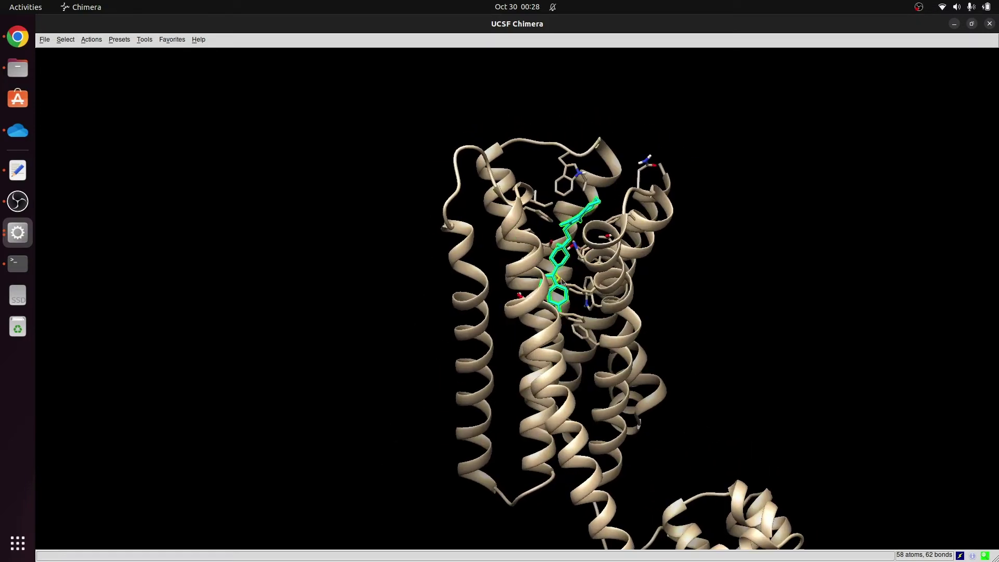
pyautogui.moveTo(608, 370); pyautogui.dragTo(581, 266)
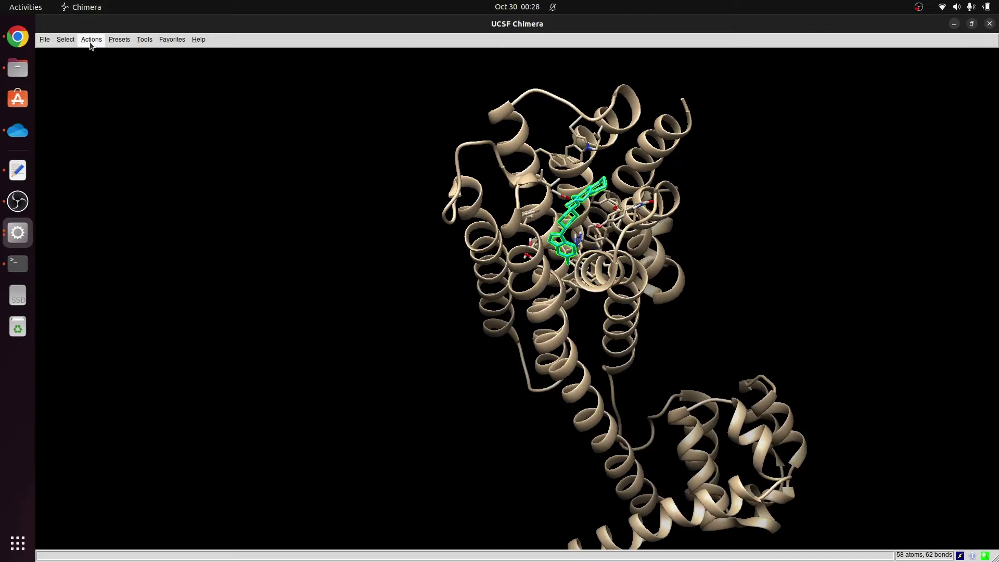
pyautogui.click(63, 40)
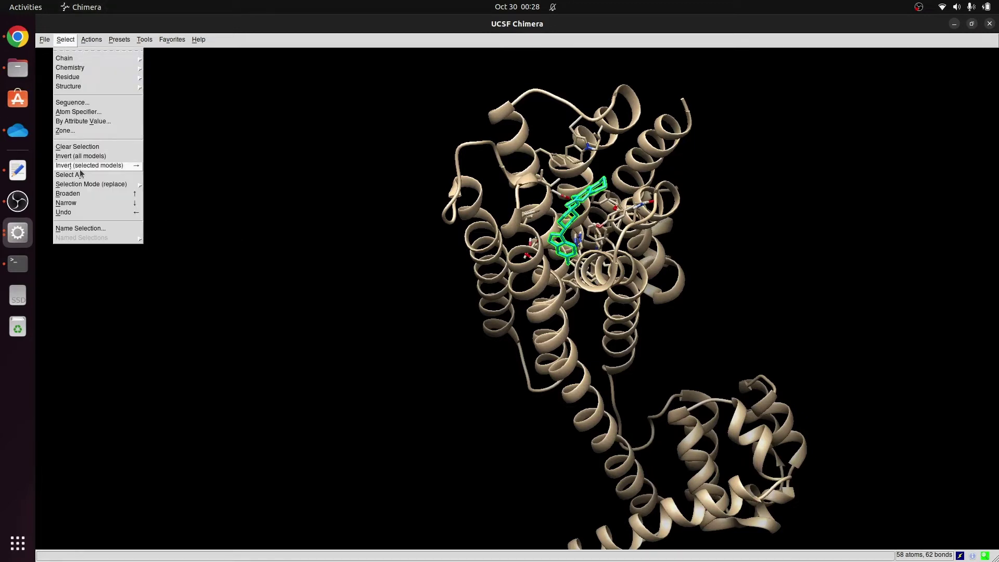
pyautogui.click(87, 148)
# Inspect the cyan ligand closely in its binding pocket and bring the MD Movie: MD.xtc controller back in front
pyautogui.scroll(3, 639, 234)
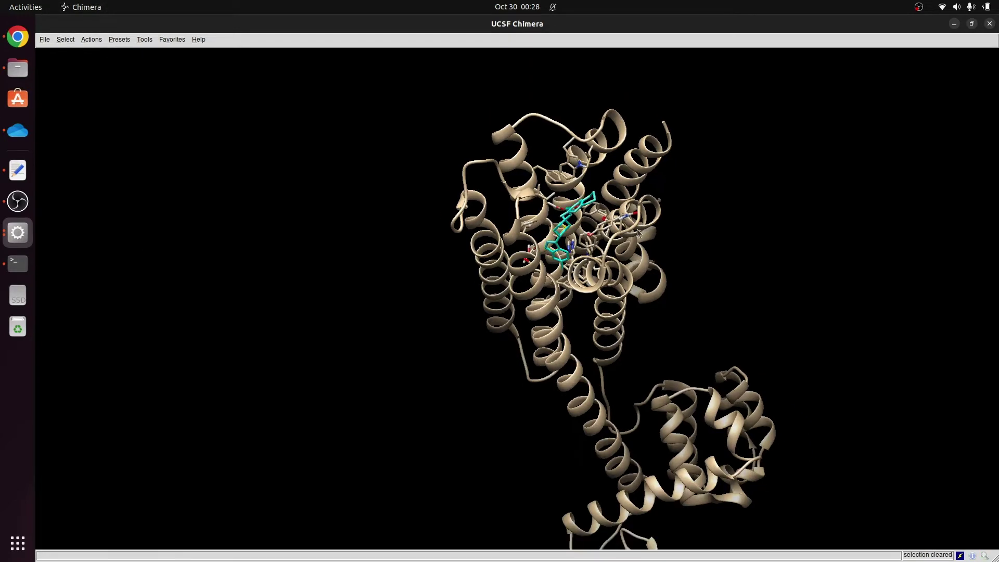
pyautogui.moveTo(579, 313); pyautogui.dragTo(583, 361)
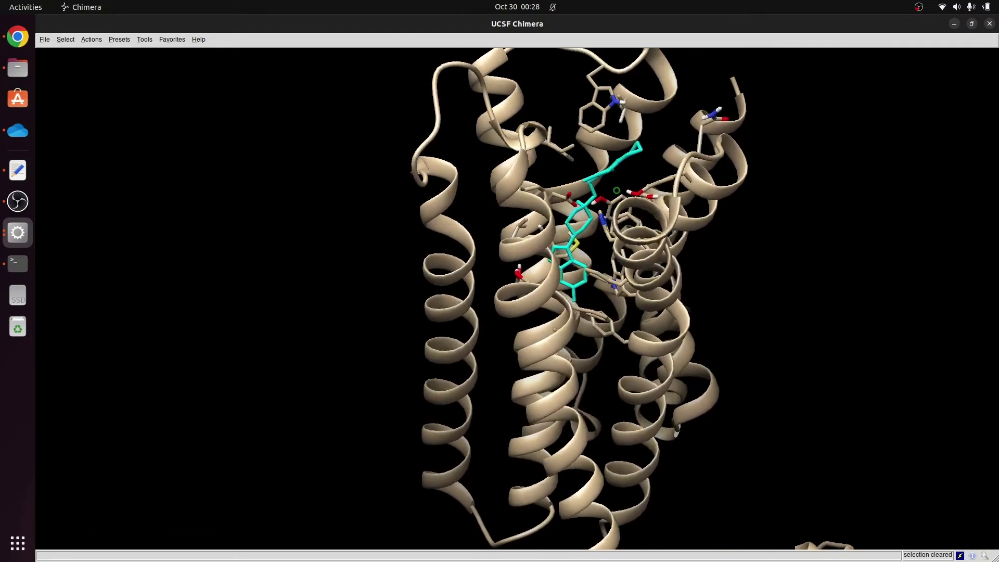
pyautogui.moveTo(528, 272); pyautogui.dragTo(562, 308)
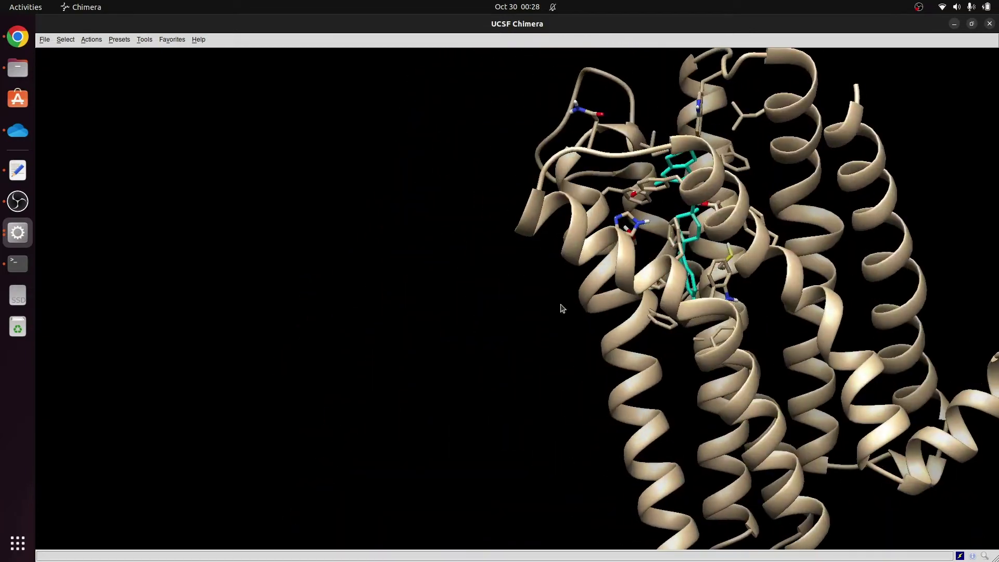
pyautogui.moveTo(739, 395); pyautogui.dragTo(661, 338)
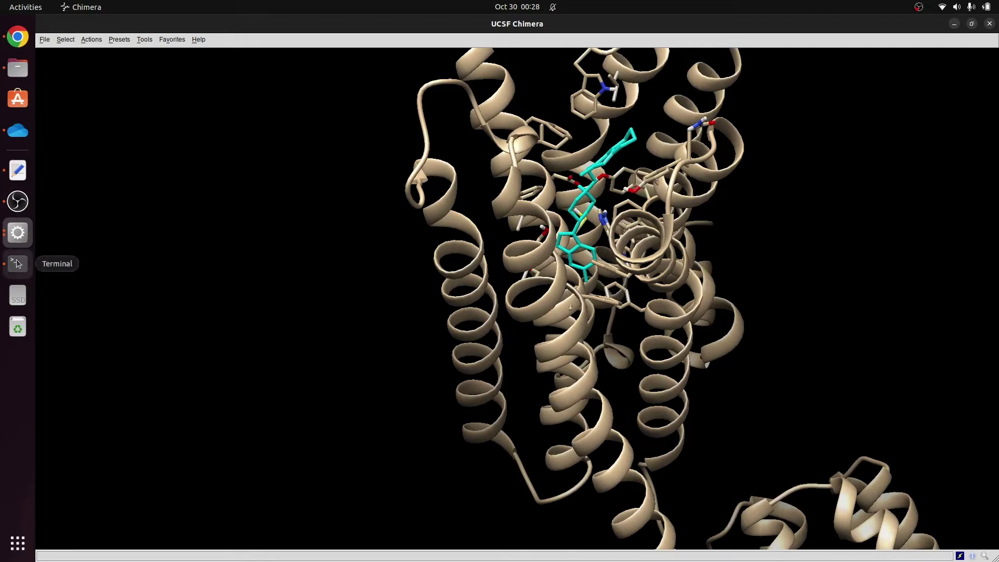
pyautogui.click(17, 233)
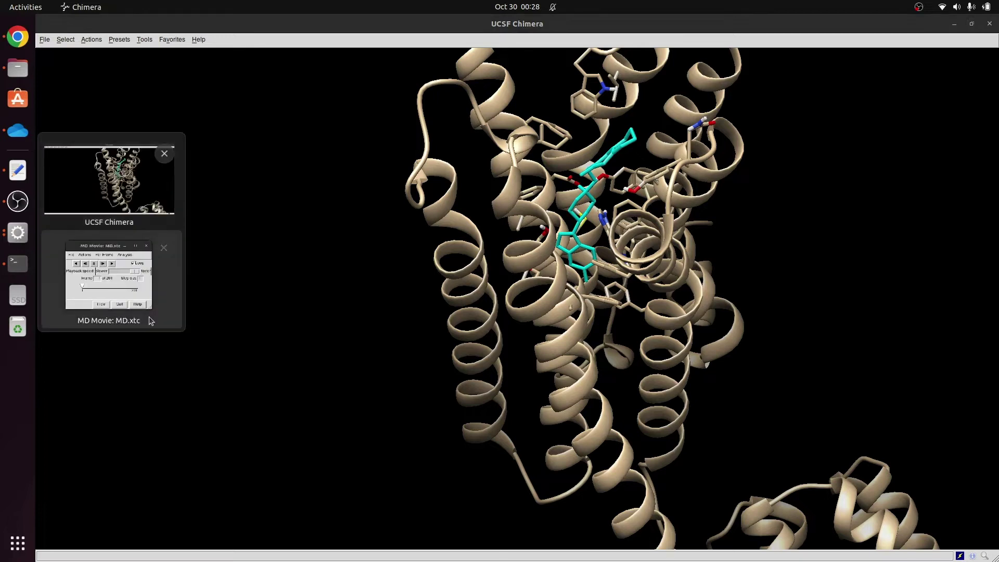
pyautogui.click(105, 281)
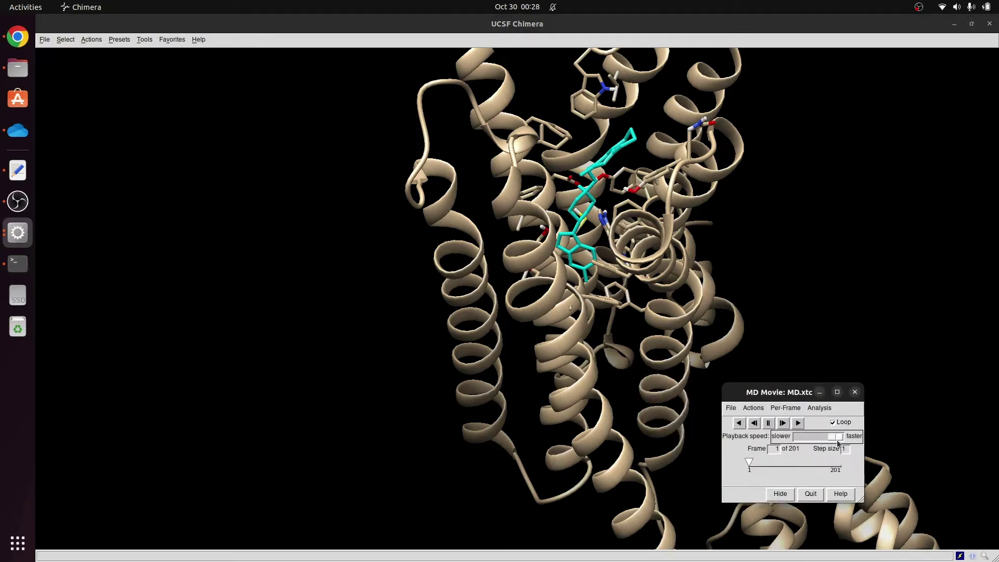
# Slow the trajectory playback slightly, play it, and pause at frame 78
pyautogui.moveTo(835, 436); pyautogui.dragTo(826, 437)
pyautogui.click(799, 424)
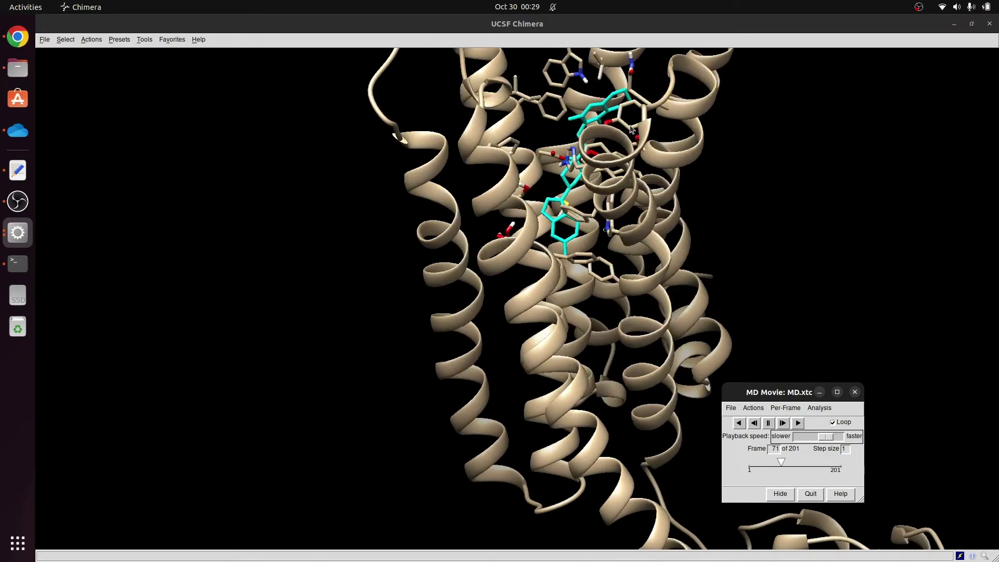
pyautogui.click(768, 422)
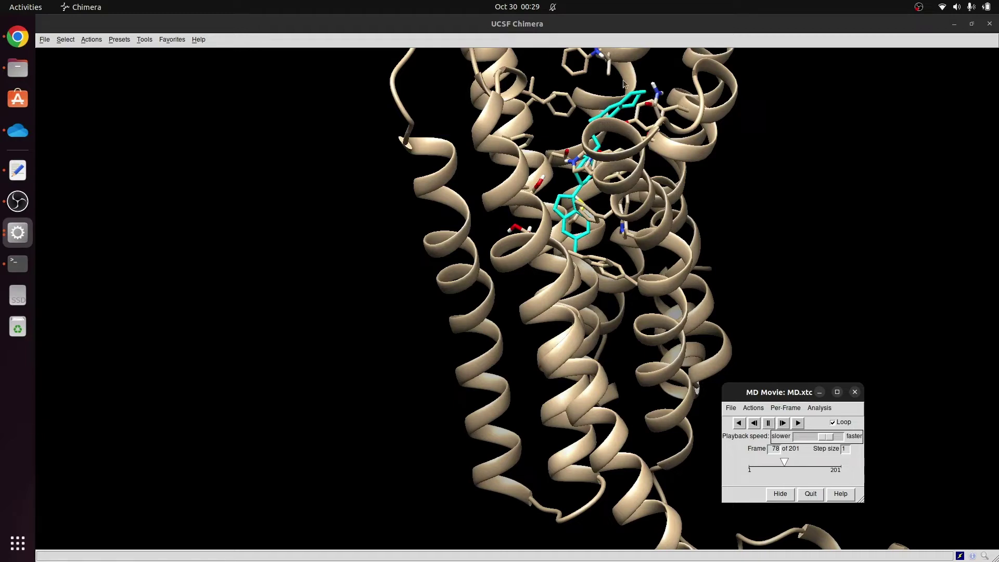
# Turn the protein around the ligand pocket and play the trajectory on, pausing at frame 133
pyautogui.moveTo(608, 196); pyautogui.dragTo(653, 198)
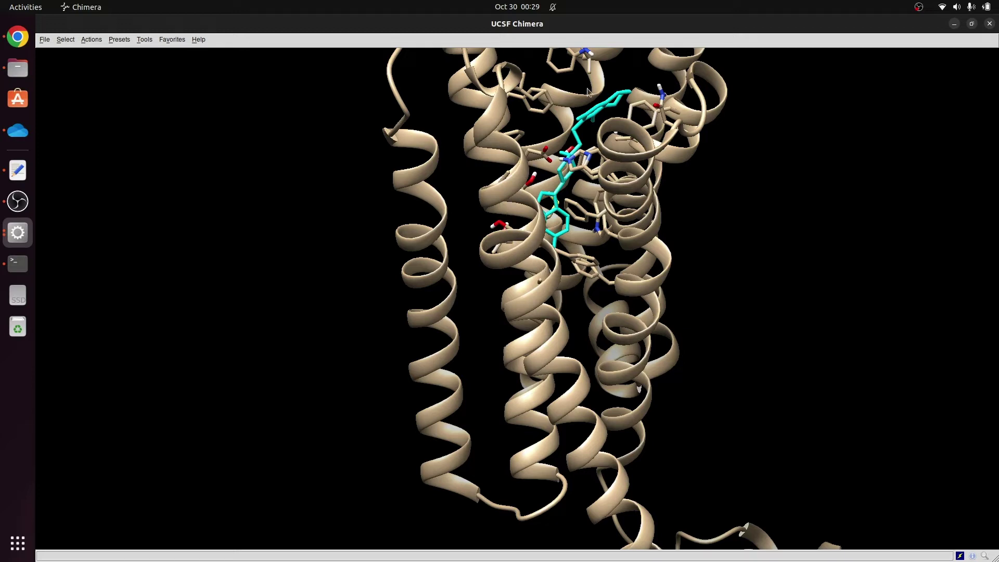
pyautogui.moveTo(583, 100)
pyautogui.click(22, 235)
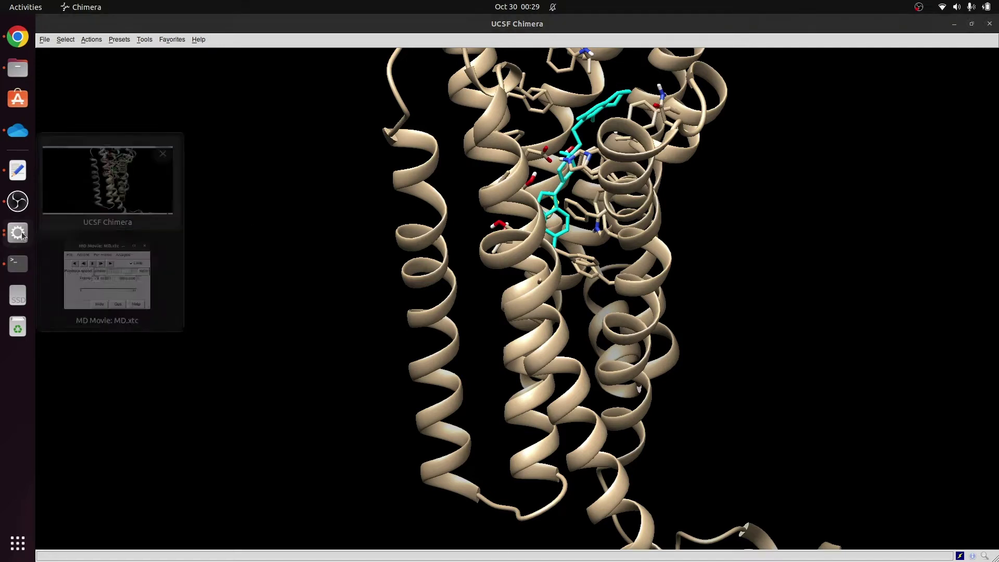
pyautogui.click(143, 304)
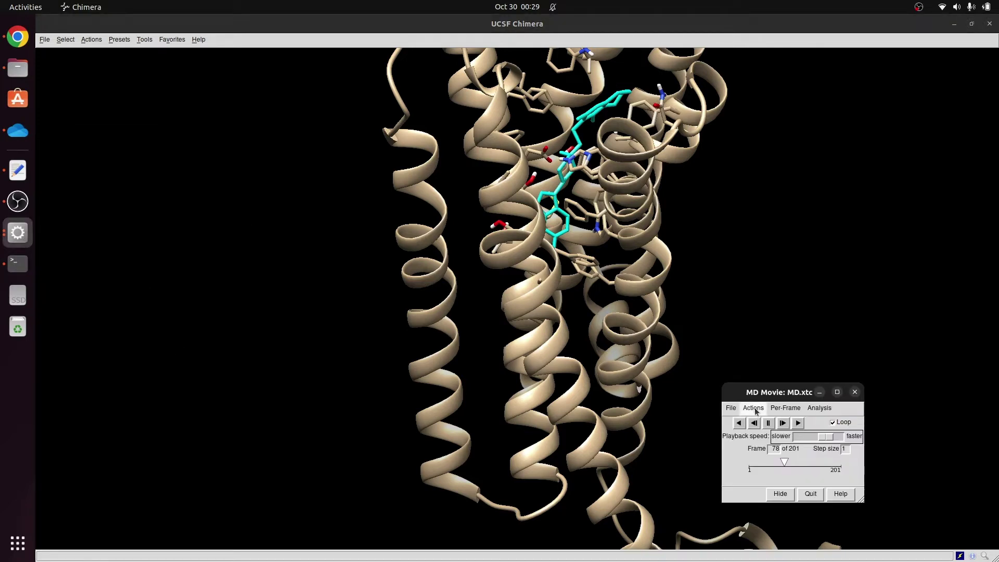
pyautogui.click(797, 423)
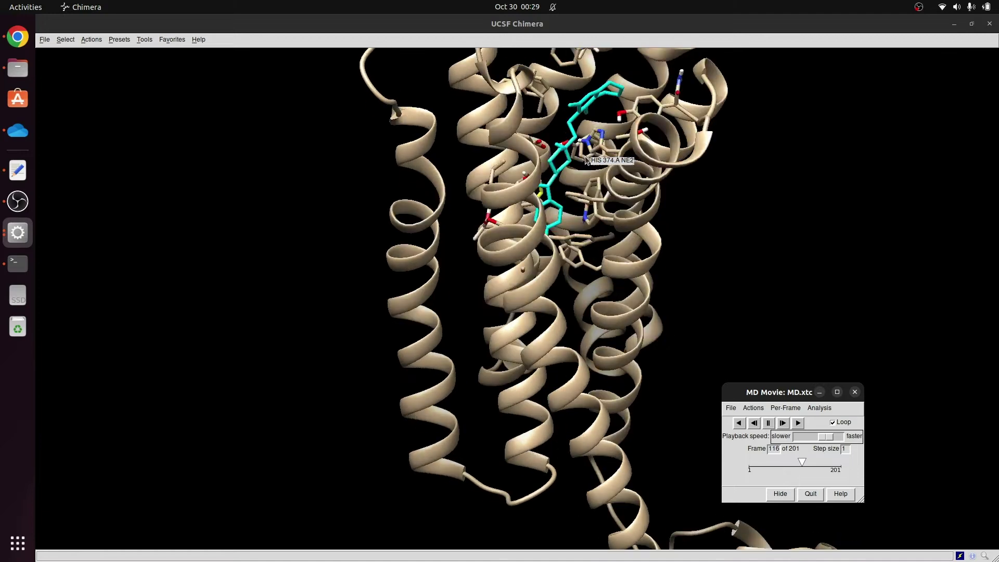
pyautogui.click(769, 423)
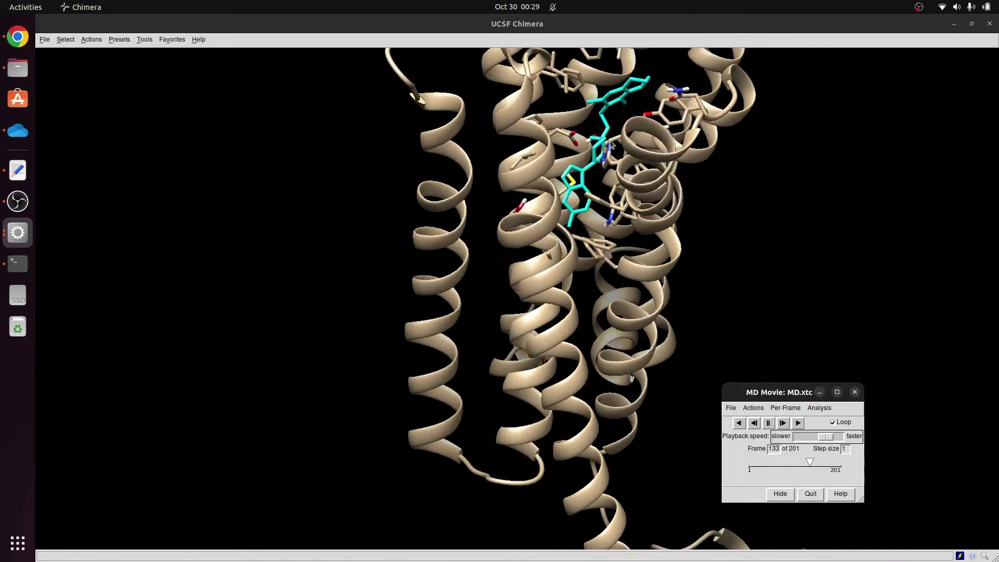
# Resume the trajectory from the paused frame, raise the playback speed, and pause at frame 65
pyautogui.moveTo(626, 218)
pyautogui.moveTo(573, 221)
pyautogui.moveTo(543, 255)
pyautogui.click(802, 425)
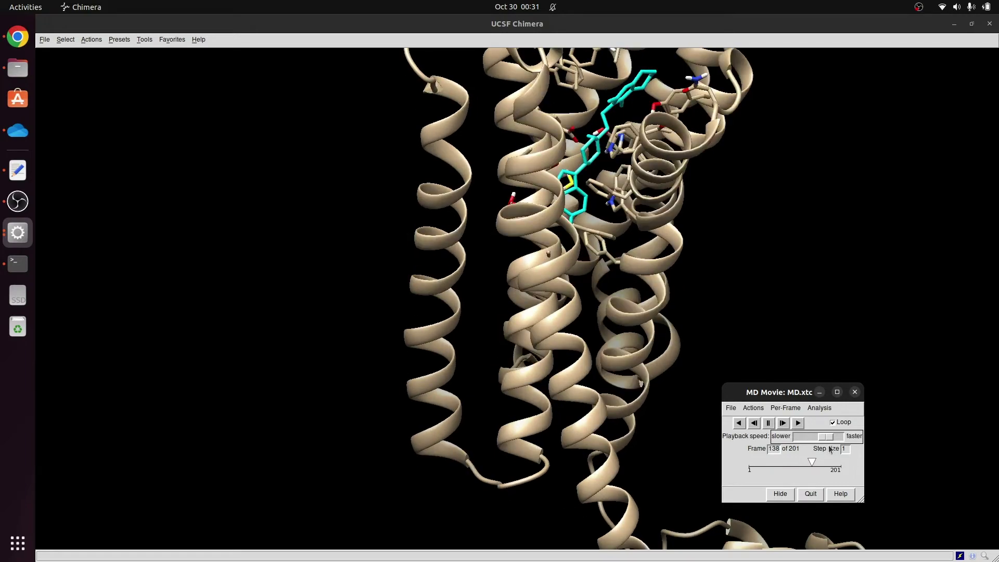
pyautogui.moveTo(830, 440); pyautogui.dragTo(842, 440)
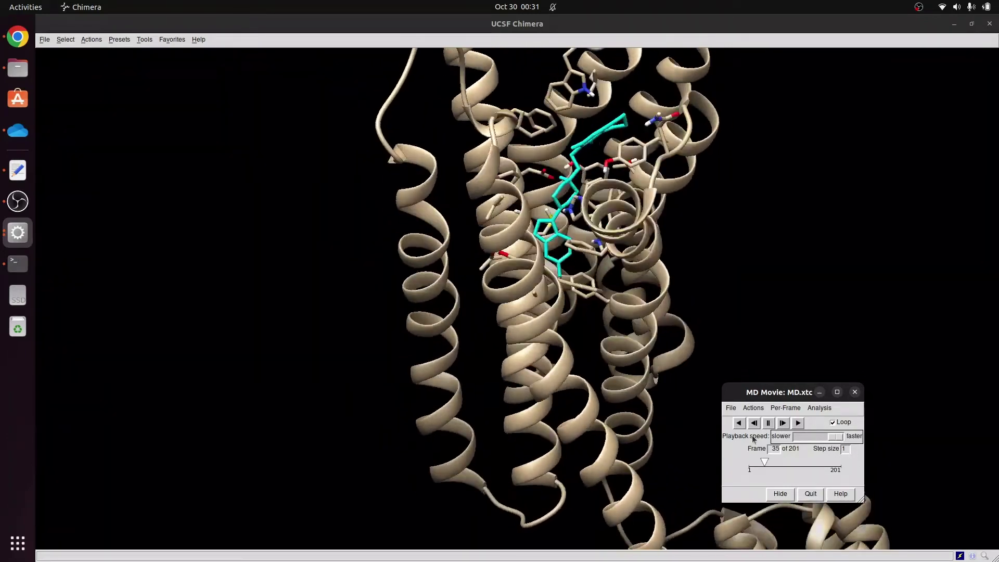
pyautogui.click(769, 424)
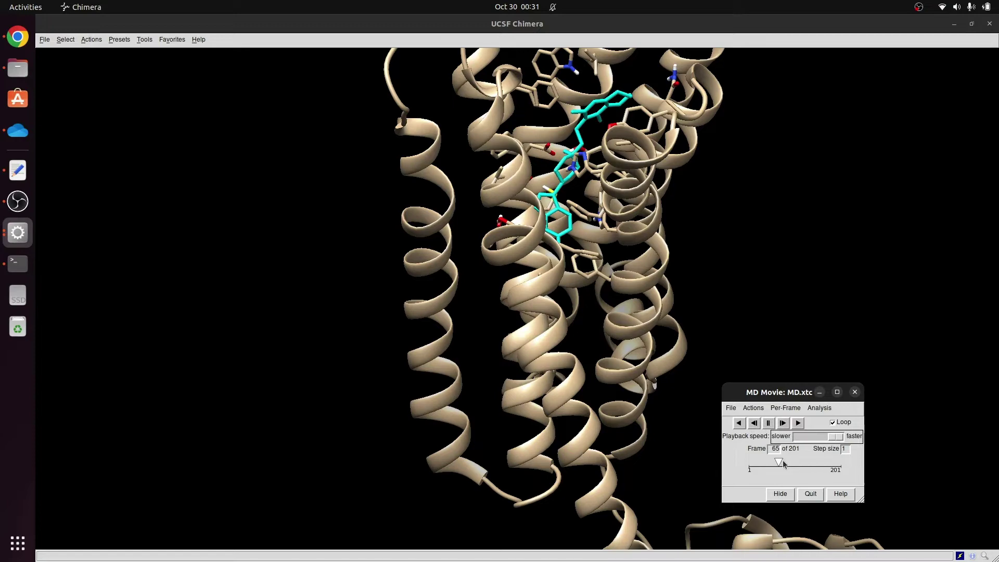
# Check the options for saving a trajectory frame as a PDB file while moving to frames 43 and 18, and close the dialog without saving
pyautogui.moveTo(780, 463); pyautogui.dragTo(770, 468)
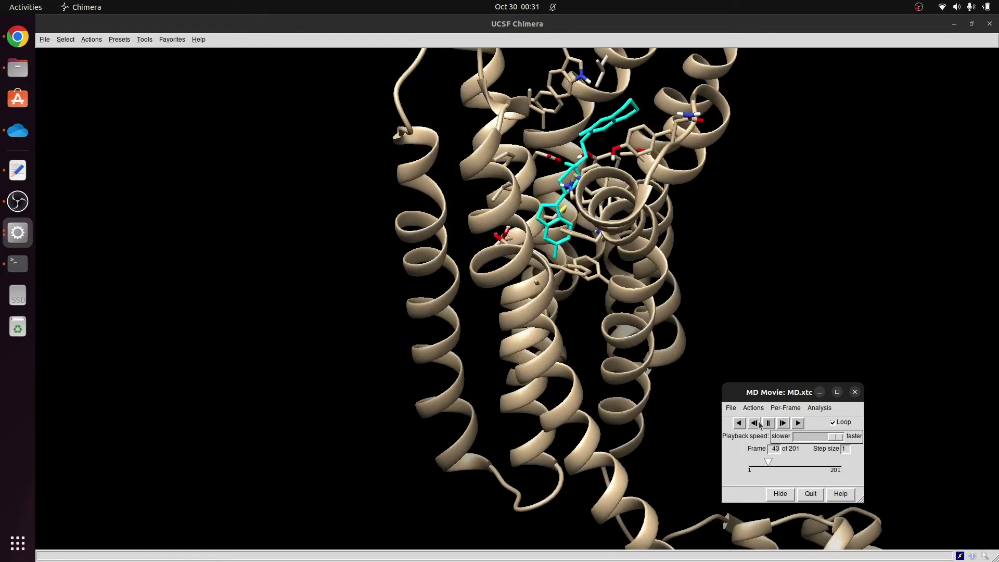
pyautogui.click(731, 409)
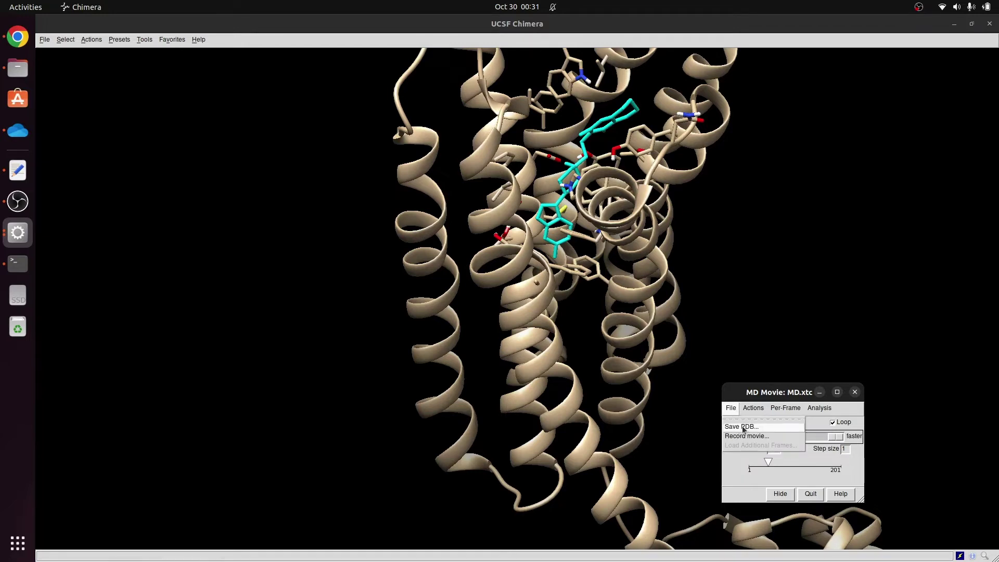
pyautogui.click(743, 426)
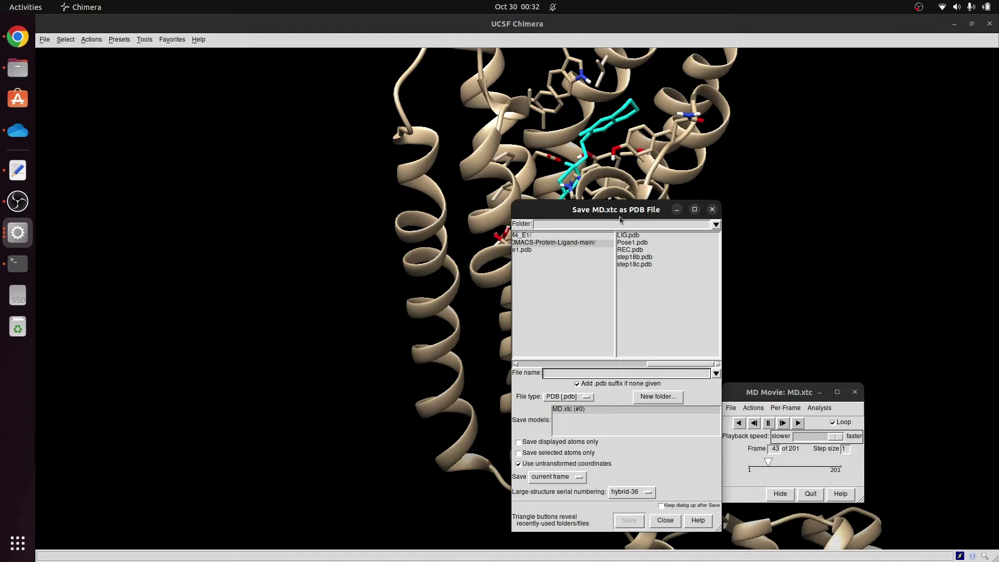
pyautogui.moveTo(619, 217); pyautogui.dragTo(561, 220)
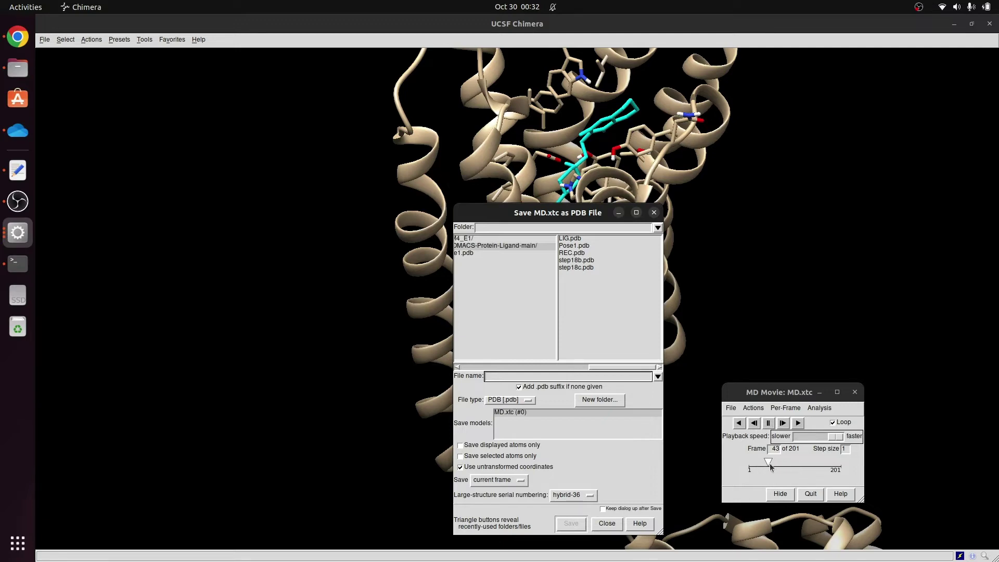
pyautogui.moveTo(771, 467); pyautogui.dragTo(758, 469)
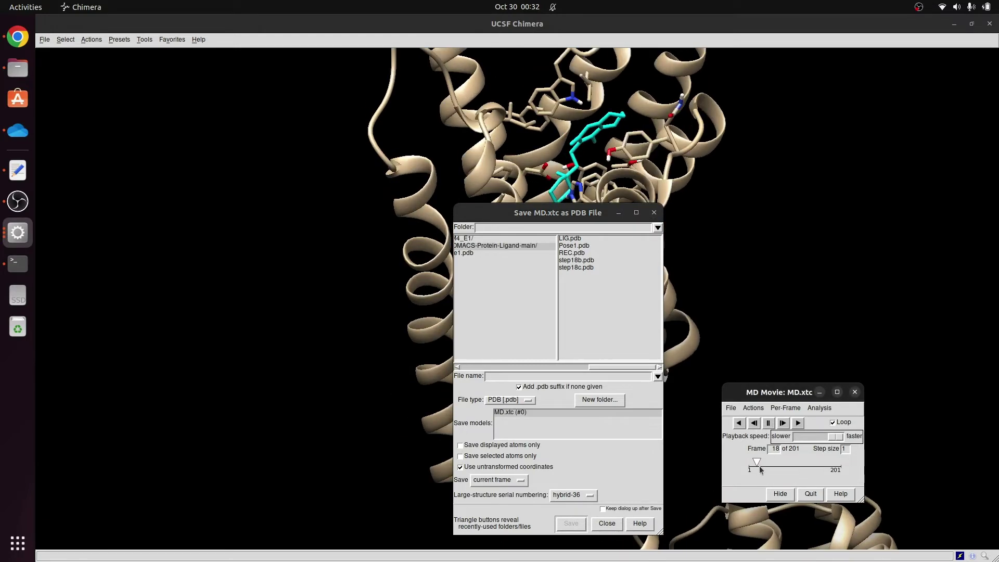
pyautogui.click(654, 213)
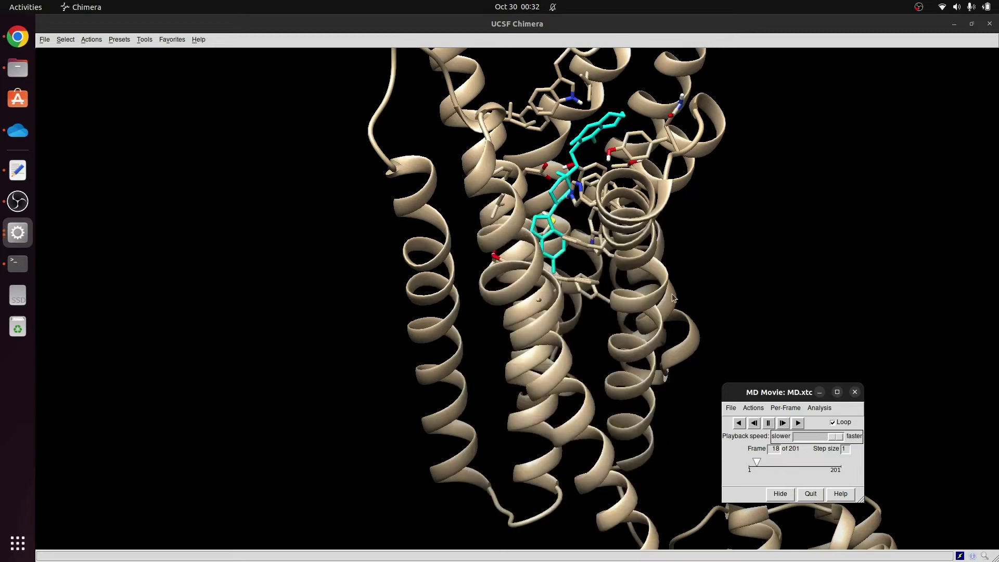
# Scrub the movie to frame 201 and back to frame 28, and view the options for saving that frame as PDB without saving
pyautogui.moveTo(756, 463); pyautogui.dragTo(842, 462)
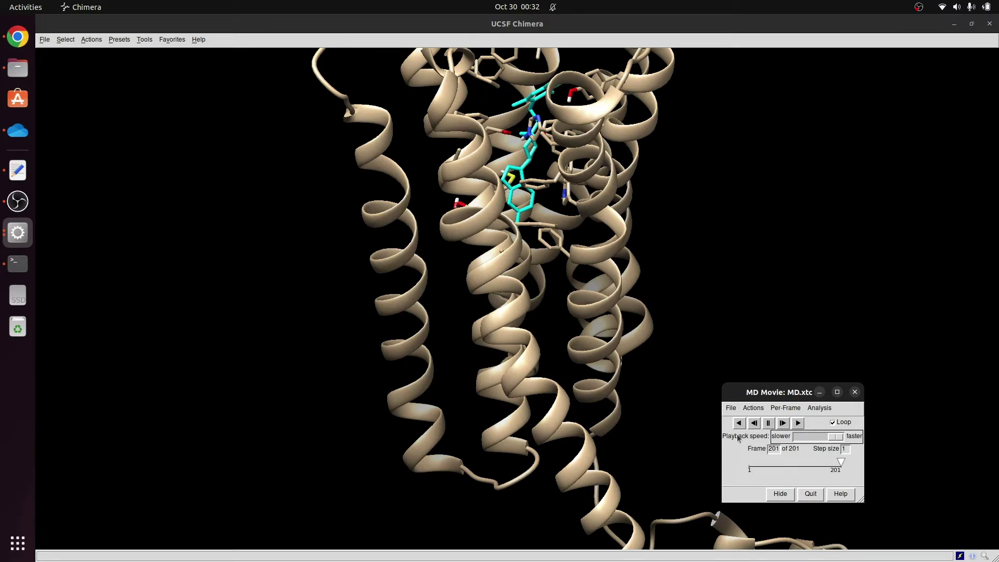
pyautogui.moveTo(841, 462); pyautogui.dragTo(761, 463)
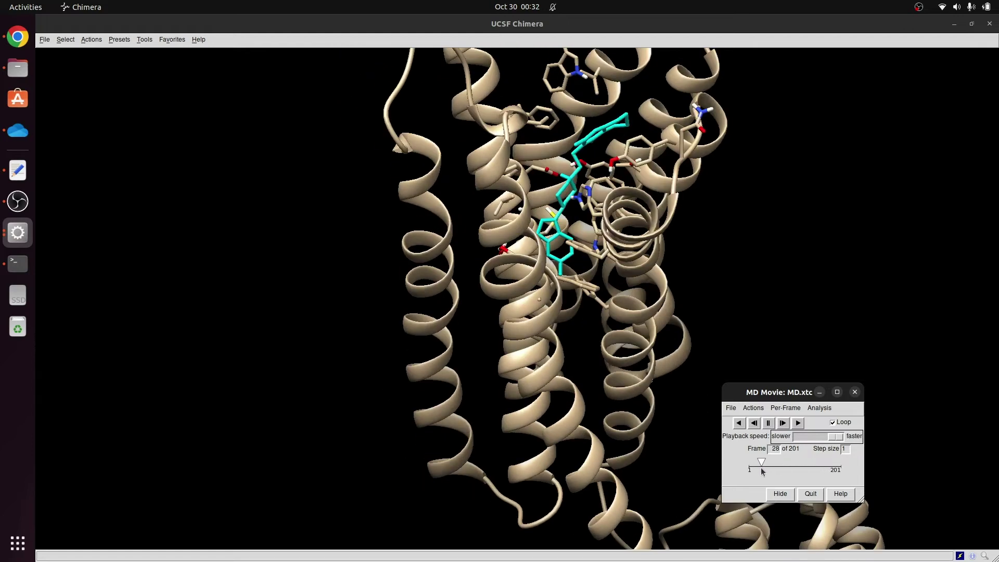
pyautogui.click(731, 408)
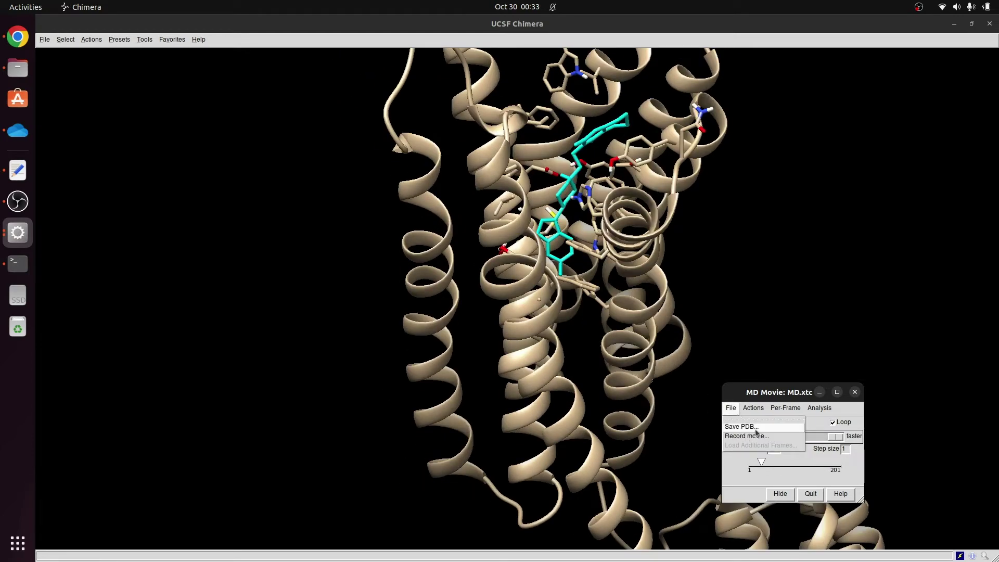
pyautogui.click(744, 427)
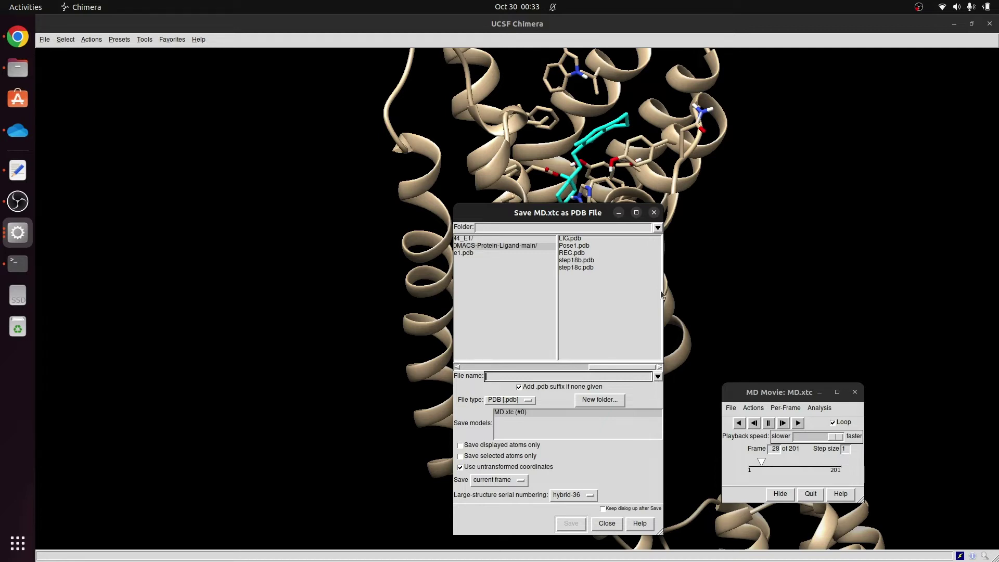
pyautogui.click(654, 213)
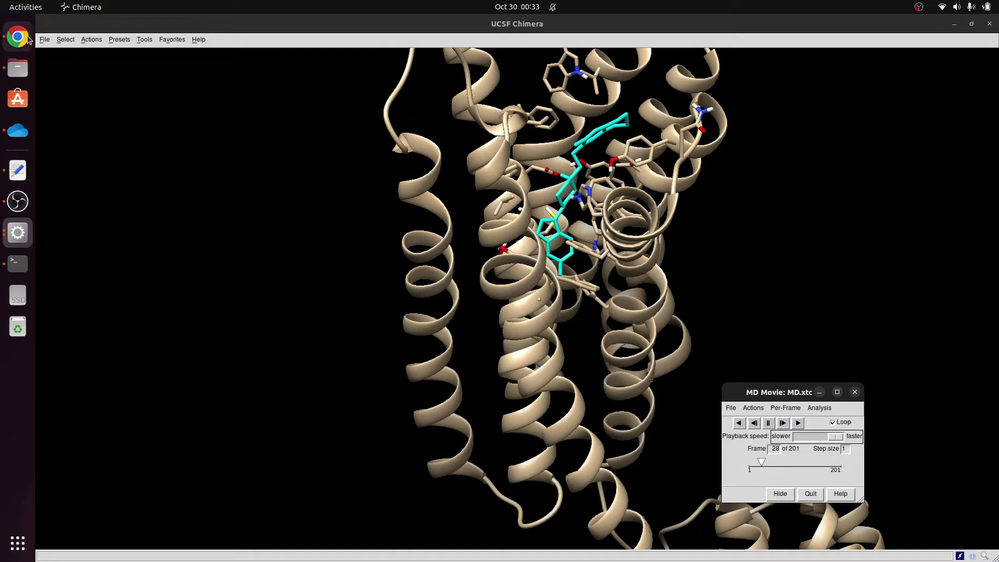
# Switch to Chrome to look at the Bioinformatics-Unplugged playlist on YouTube, and return to Chimera
pyautogui.click(18, 37)
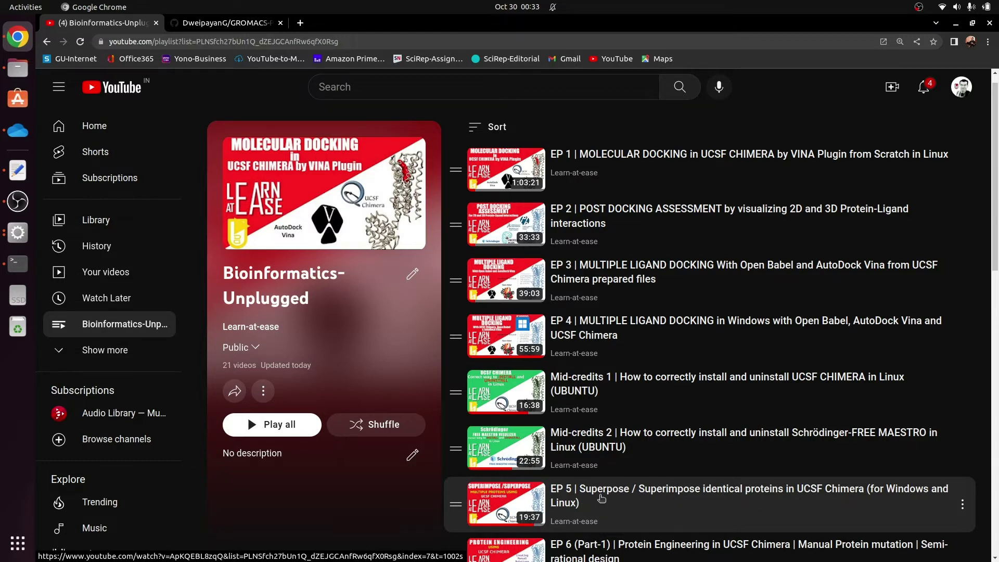
pyautogui.click(956, 23)
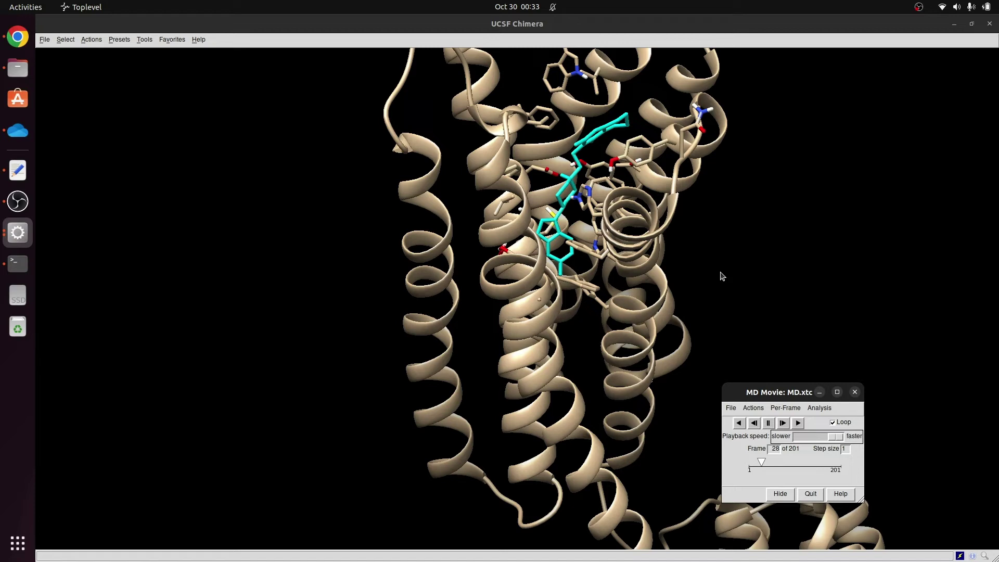
# Bring the MD Movie: MD.xtc controller back in front and move the trajectory to frame 3
pyautogui.moveTo(698, 259); pyautogui.dragTo(703, 254)
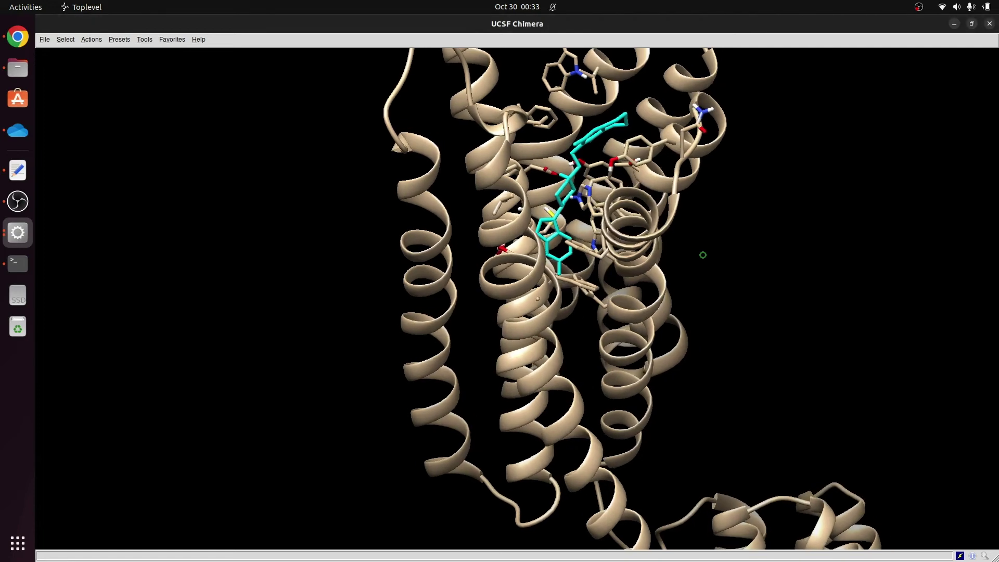
pyautogui.click(21, 235)
pyautogui.click(149, 295)
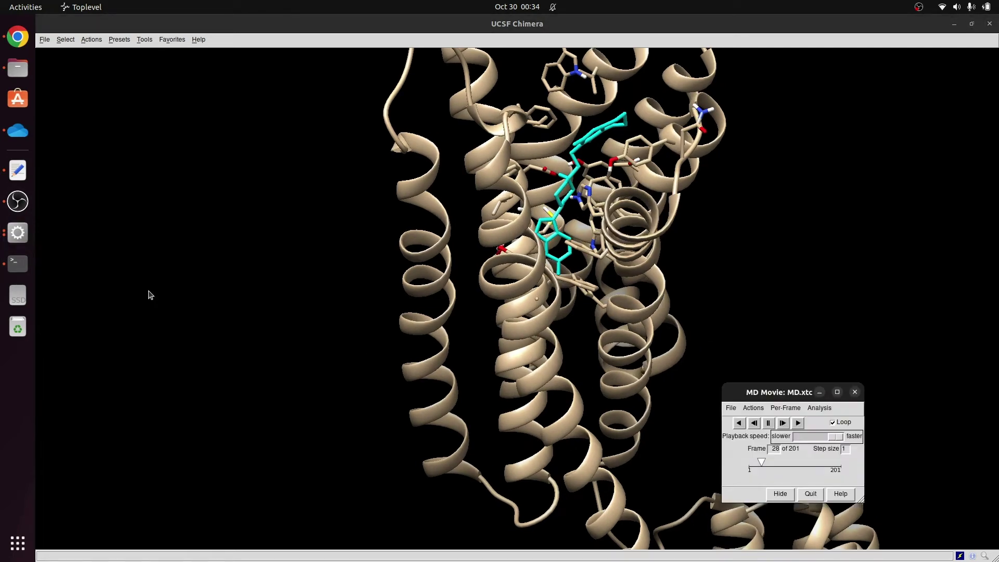
pyautogui.moveTo(761, 462)
pyautogui.mouseDown()
pyautogui.moveTo(826, 461)
pyautogui.moveTo(751, 463)
pyautogui.mouseUp()
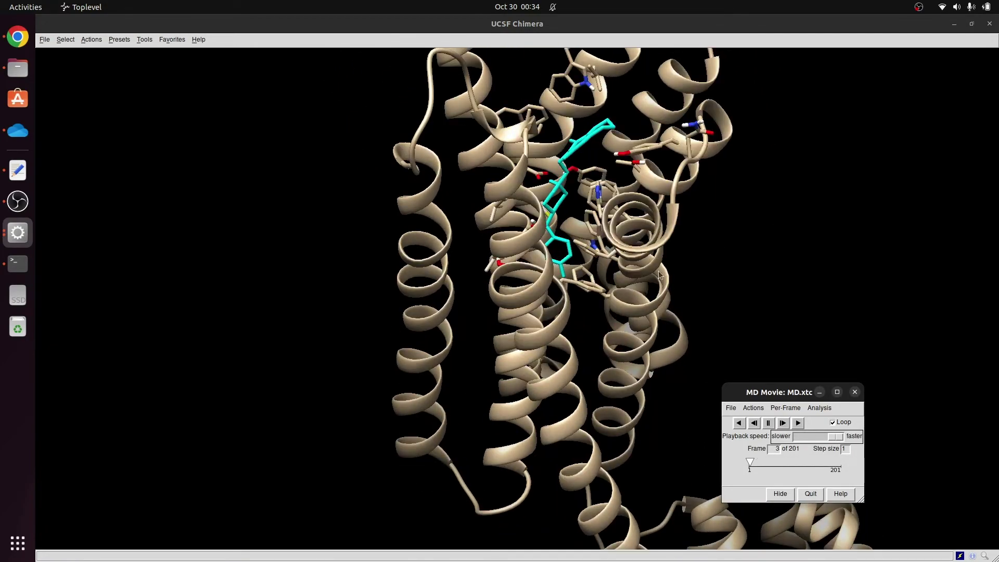
# Examine the protein from farther out and from several angles, including the domain below the helix bundle
pyautogui.click(745, 302)
pyautogui.scroll(-2, 746, 305)
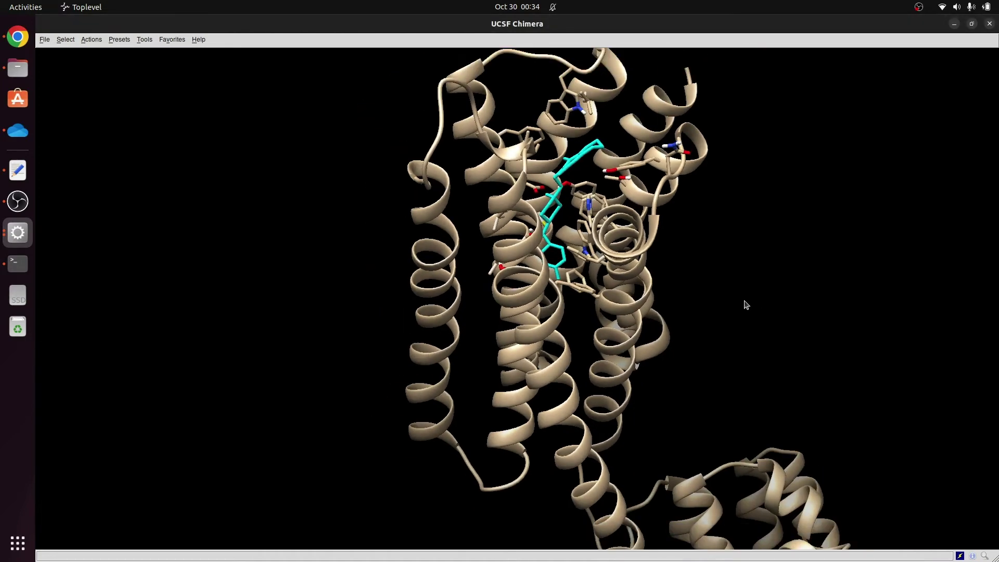
pyautogui.scroll(-1, 744, 303)
pyautogui.moveTo(714, 326); pyautogui.dragTo(671, 332, button='right')
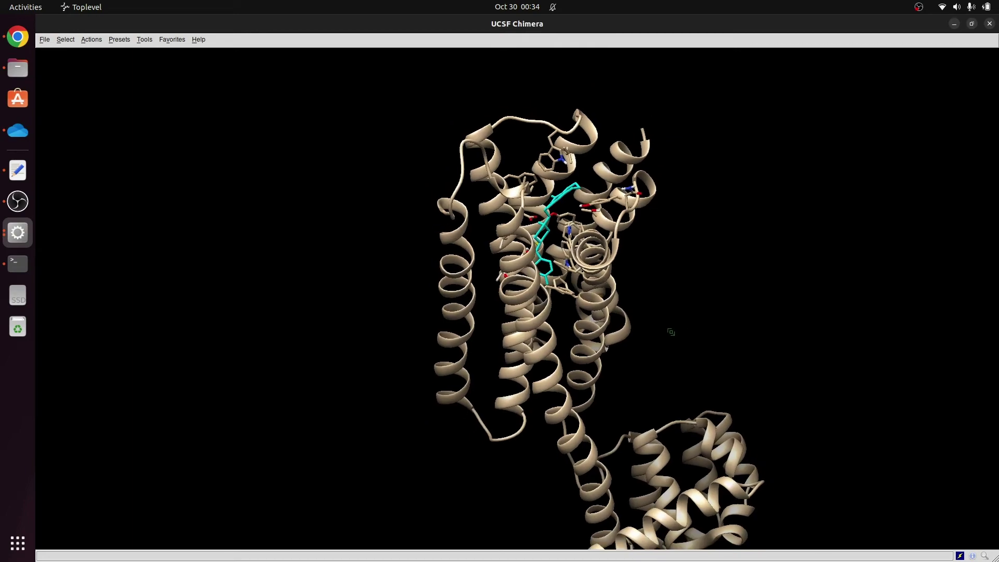
pyautogui.moveTo(671, 332); pyautogui.dragTo(769, 315)
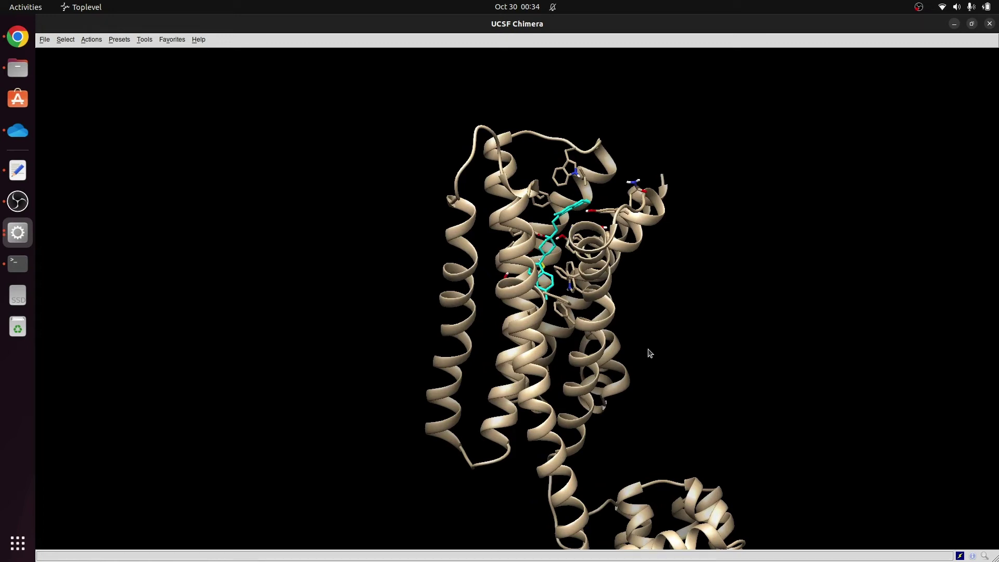
pyautogui.moveTo(649, 351); pyautogui.dragTo(616, 370, button='right')
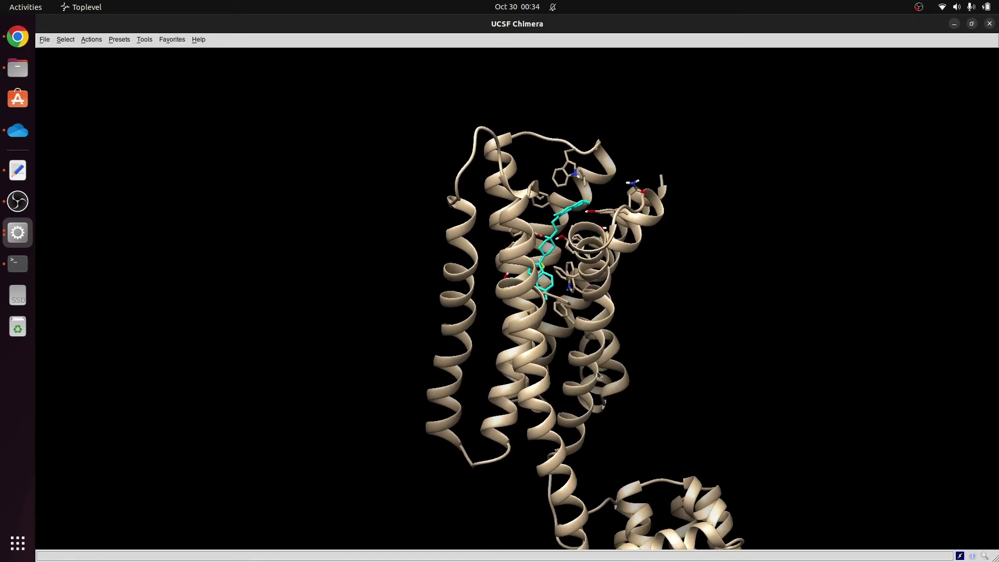
pyautogui.moveTo(599, 377); pyautogui.dragTo(581, 329, button='middle')
pyautogui.scroll(-3, 586, 336)
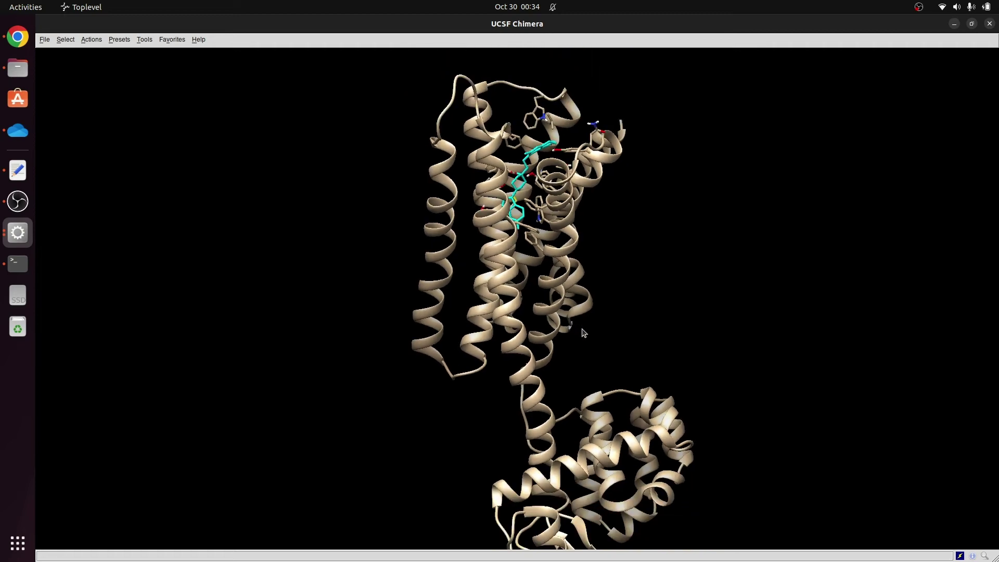
pyautogui.moveTo(727, 352); pyautogui.dragTo(500, 310)
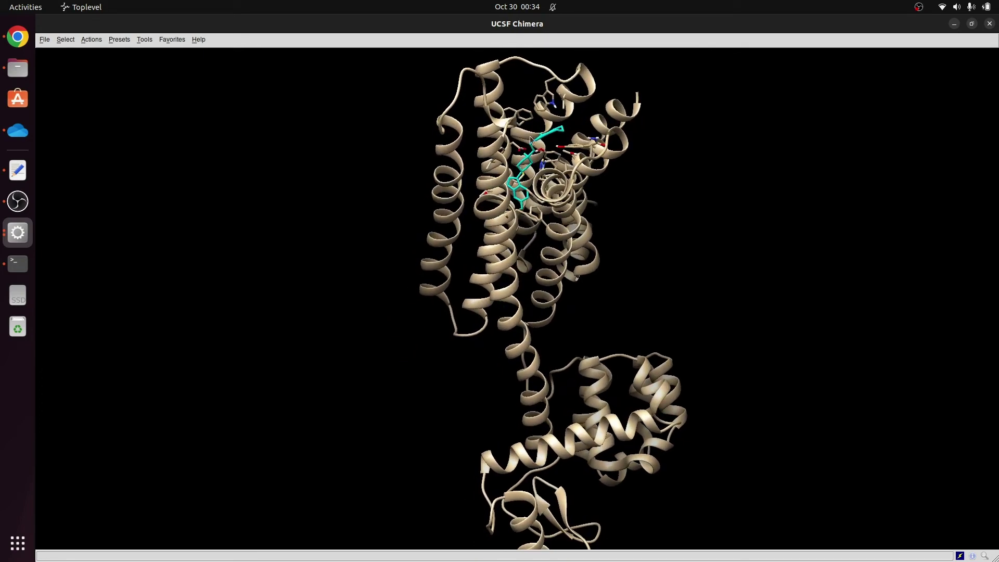
# Bring the movie controller back in front and play the trajectory with the larger protein view, pausing at frame 20
pyautogui.click(18, 240)
pyautogui.click(63, 275)
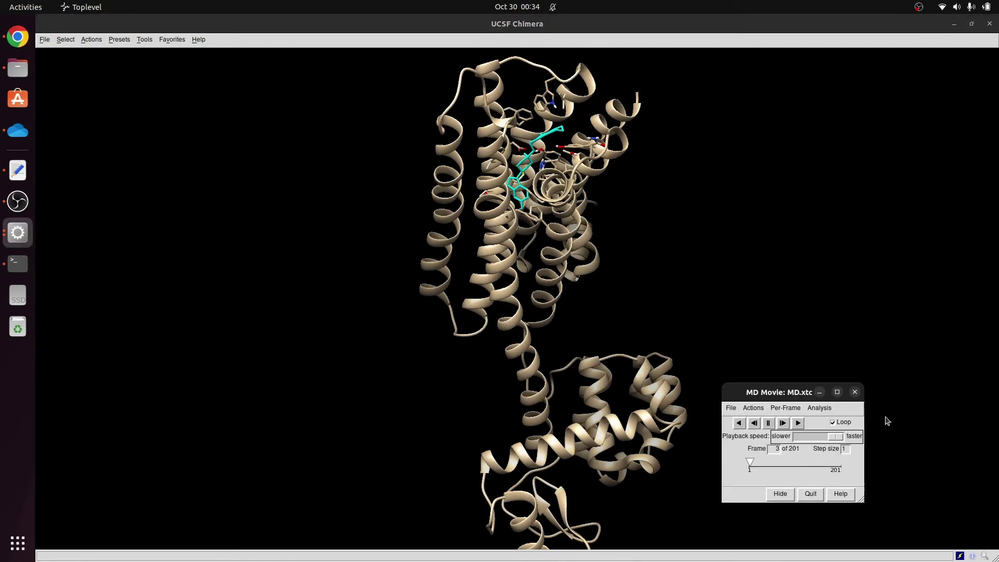
pyautogui.click(798, 423)
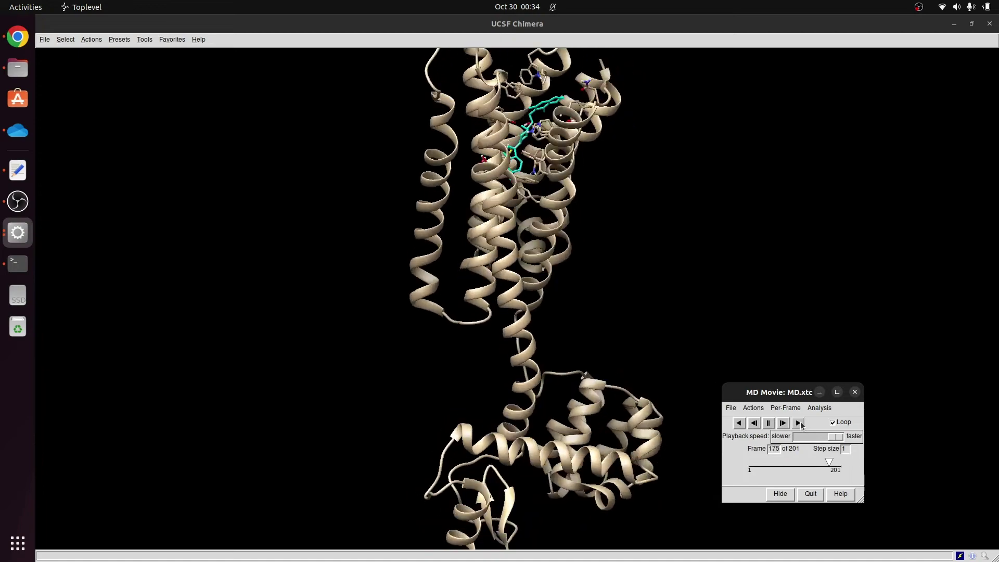
pyautogui.click(769, 423)
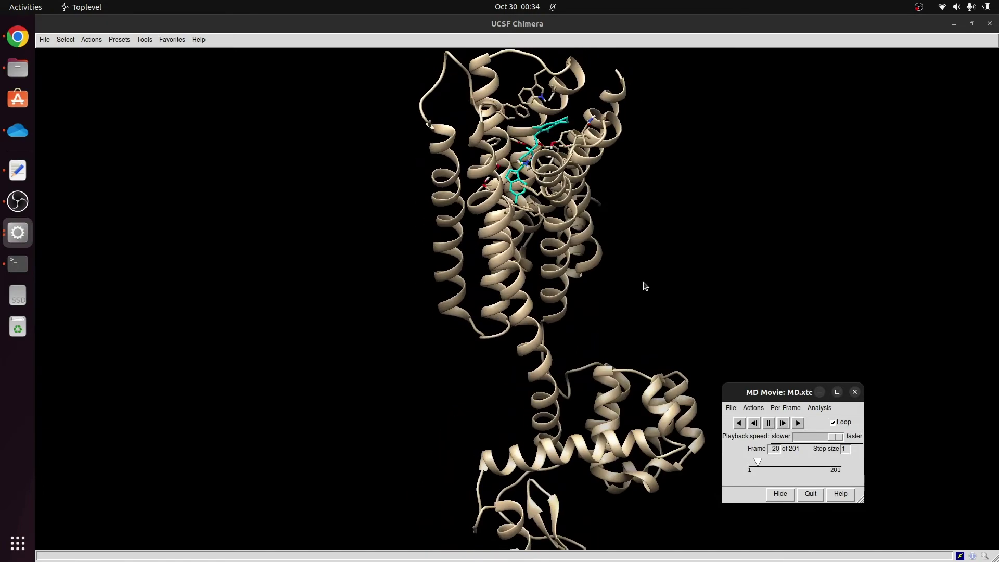
# Zoom out until the whole protein fits in view, and bring the MD Movie: MD.xtc controller back in front
pyautogui.click(854, 393)
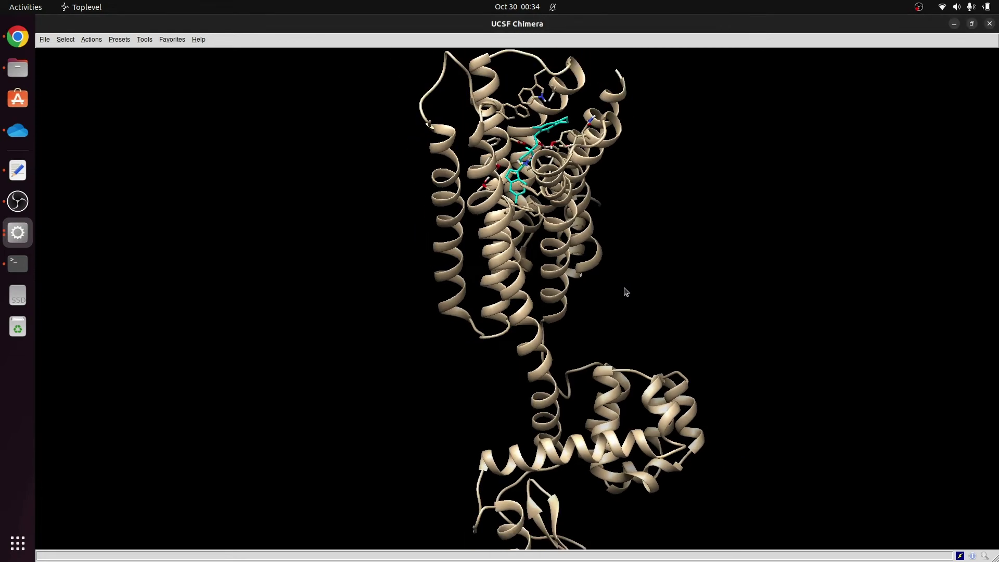
pyautogui.scroll(-5, 625, 291)
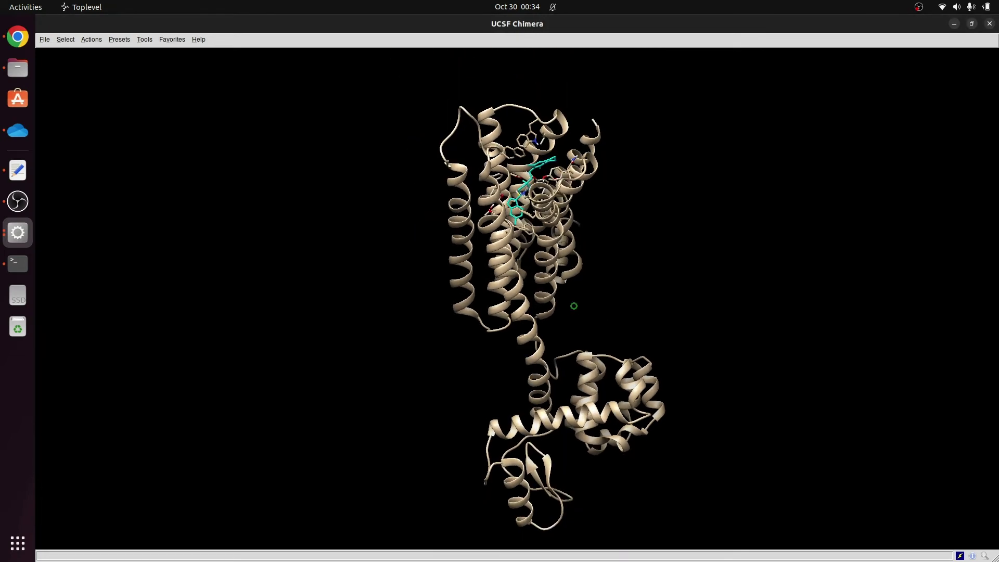
pyautogui.click(14, 264)
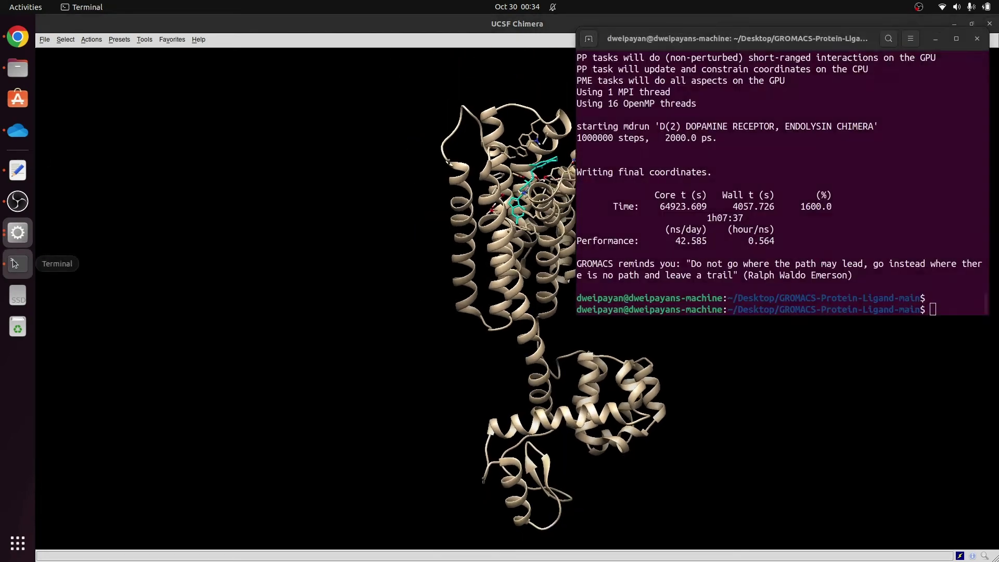
pyautogui.click(937, 42)
pyautogui.click(18, 232)
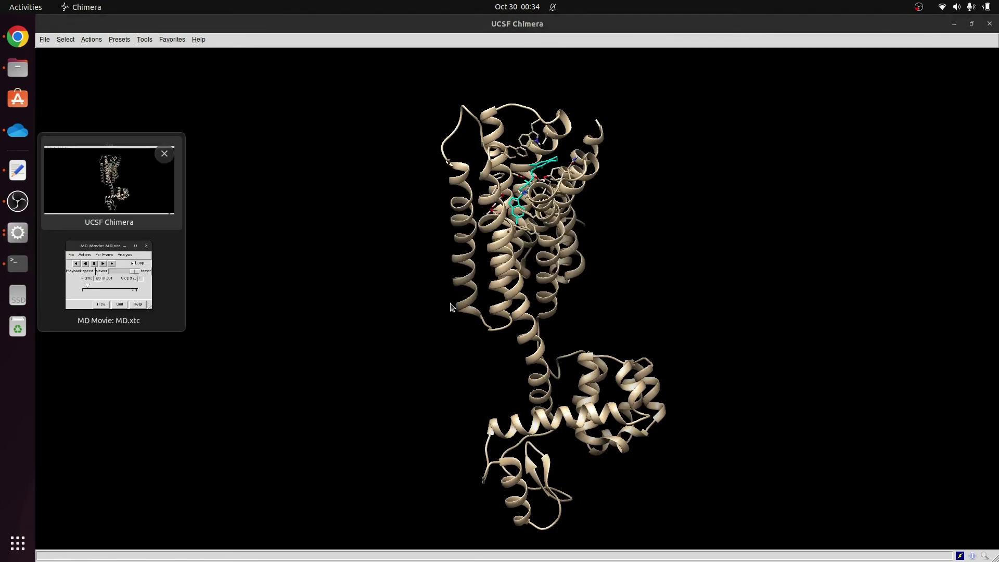
pyautogui.click(139, 290)
# Slow down the trajectory's playback speed slightly in the MD Movie controller
pyautogui.click(731, 409)
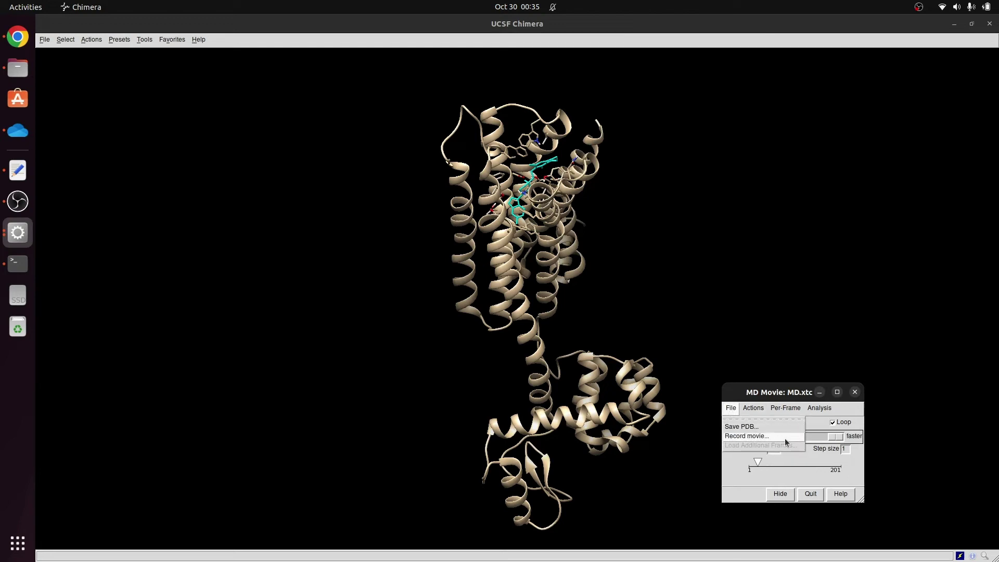
pyautogui.click(799, 396)
pyautogui.click(819, 408)
pyautogui.click(730, 458)
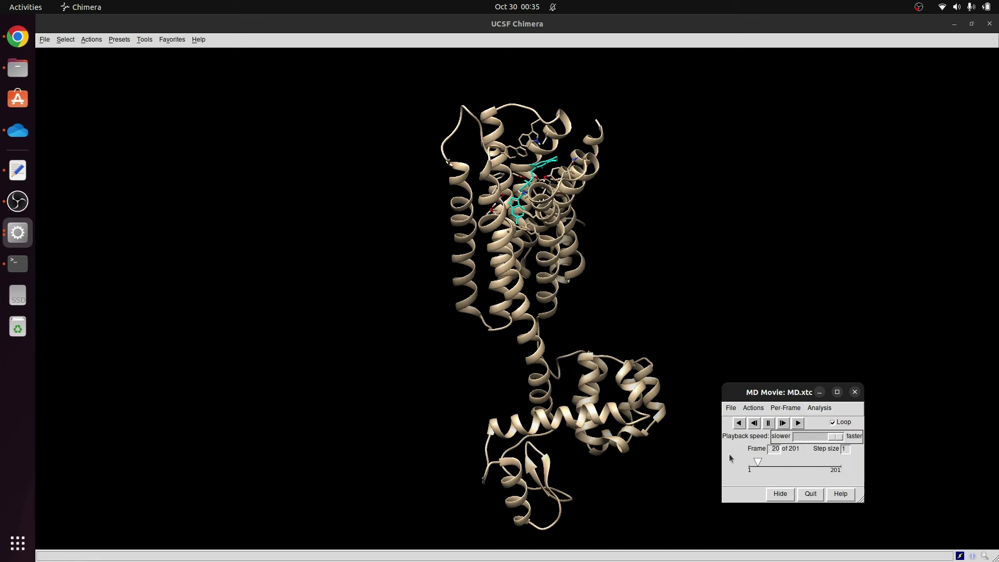
pyautogui.moveTo(835, 437); pyautogui.dragTo(827, 437)
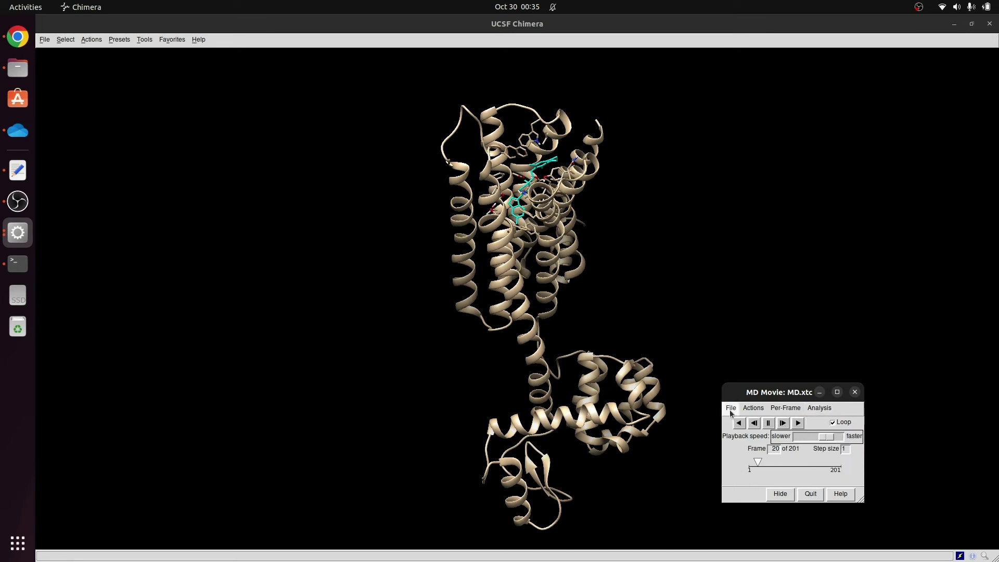
# Start recording a movie of the trajectory, with H.264 [.mp4] as the file type and Movie as the file name
pyautogui.click(731, 411)
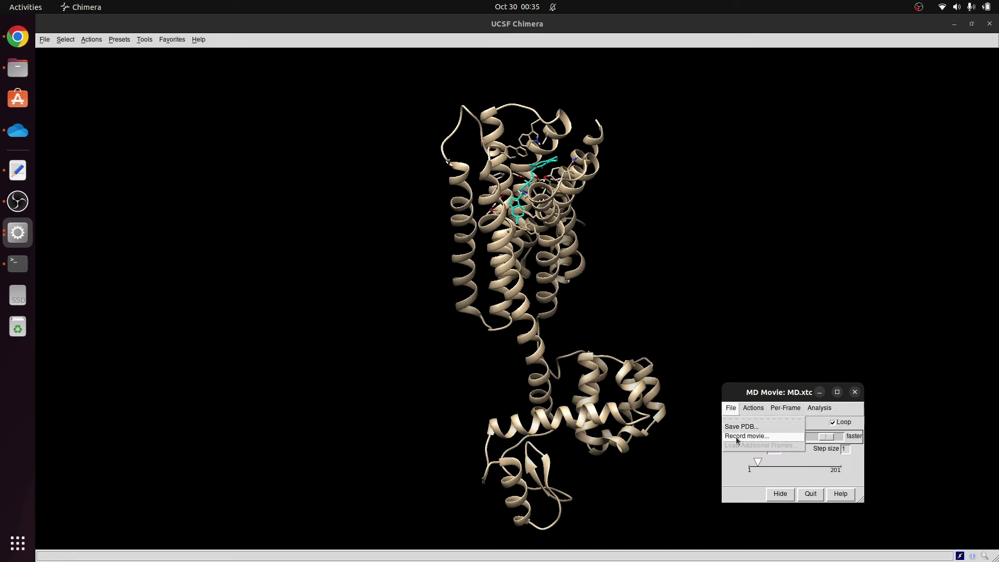
pyautogui.click(741, 436)
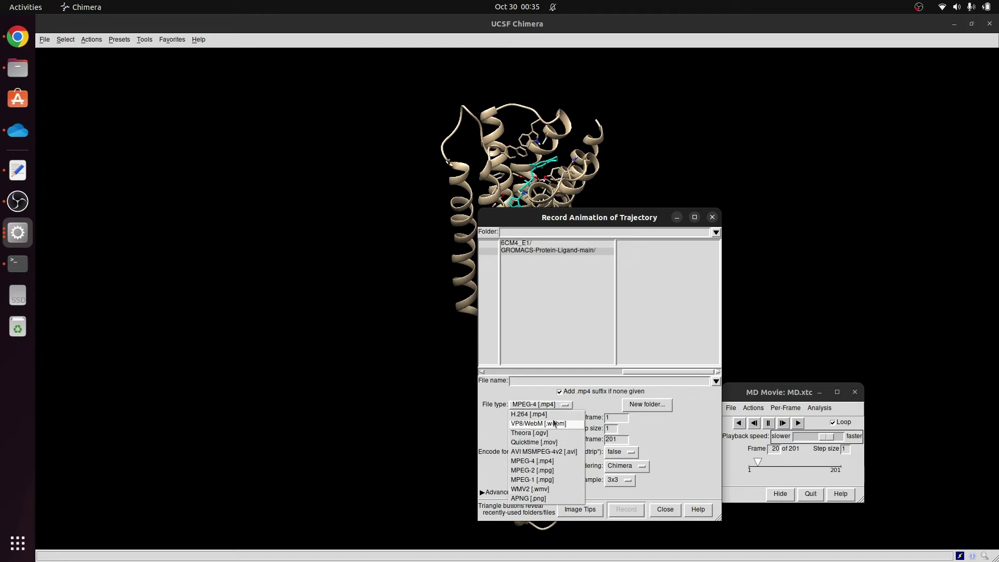
pyautogui.click(541, 414)
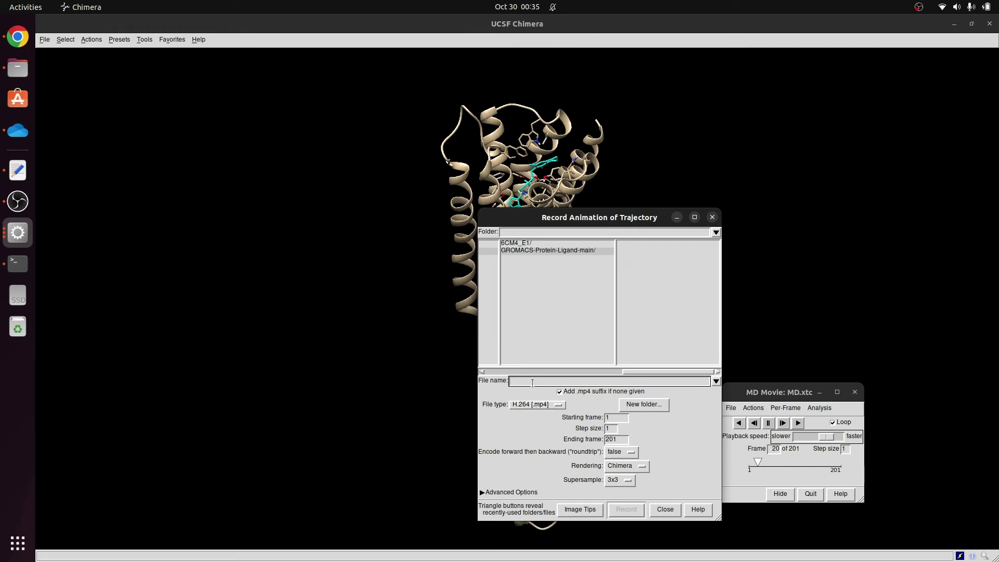
pyautogui.write('Movie')
# Try POV-Ray rendering for the movie and return to Chimera rendering with 3x3 supersampling
pyautogui.click(628, 466)
pyautogui.click(633, 473)
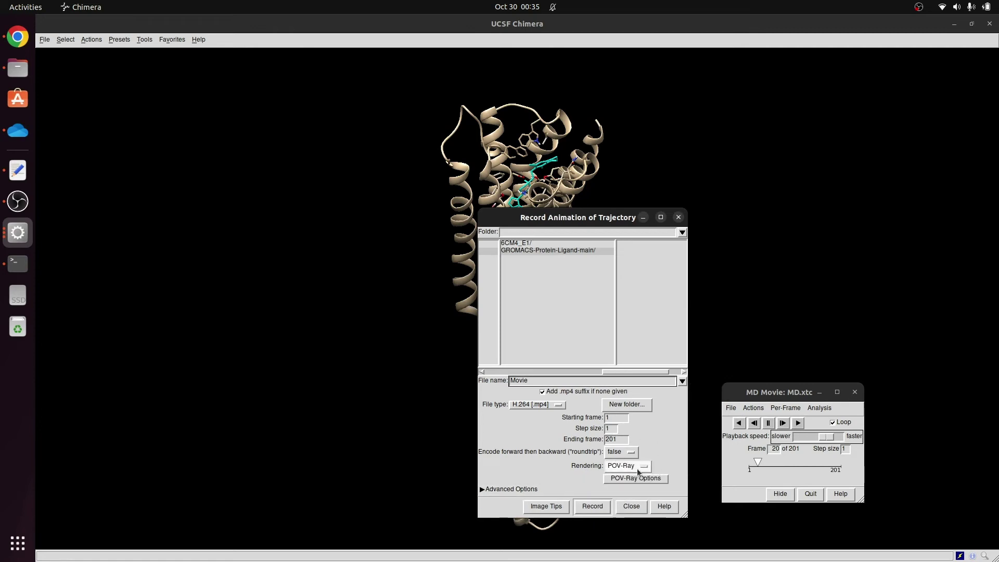
pyautogui.click(637, 468)
pyautogui.click(638, 457)
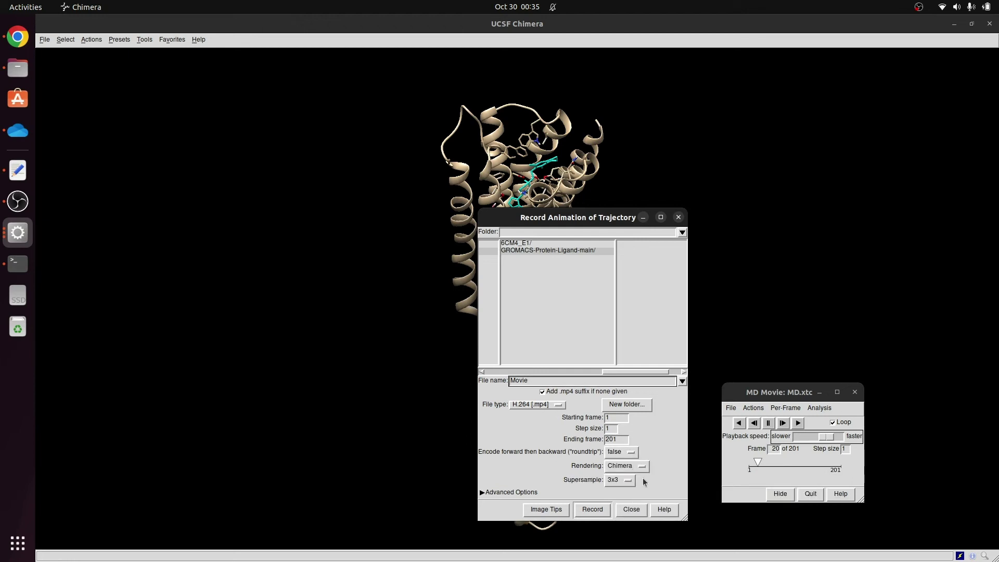
pyautogui.click(619, 481)
pyautogui.click(618, 480)
# Show the advanced recording options, record the trajectory movie, and accept the MPEG license agreement
pyautogui.click(495, 492)
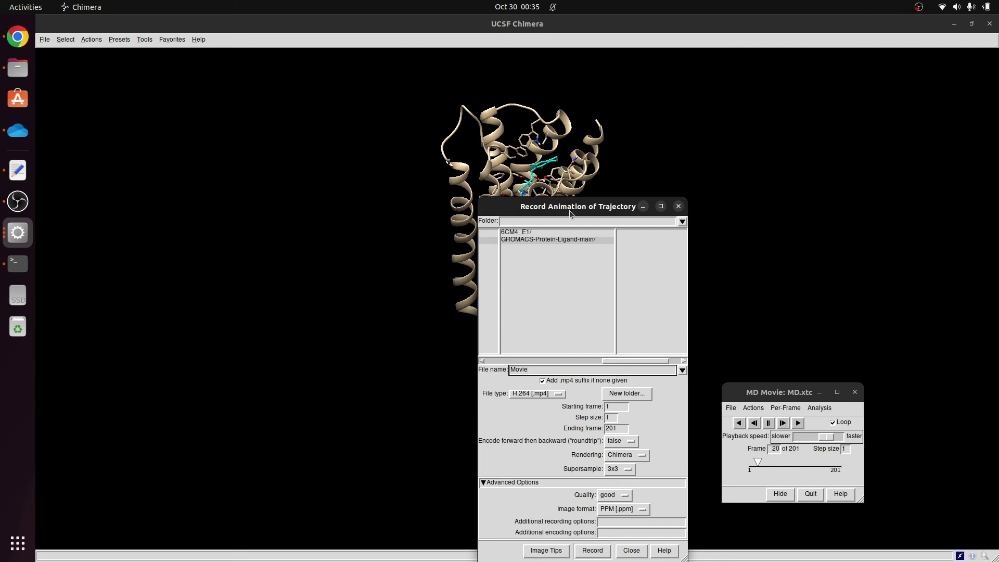
pyautogui.moveTo(569, 210); pyautogui.dragTo(557, 119)
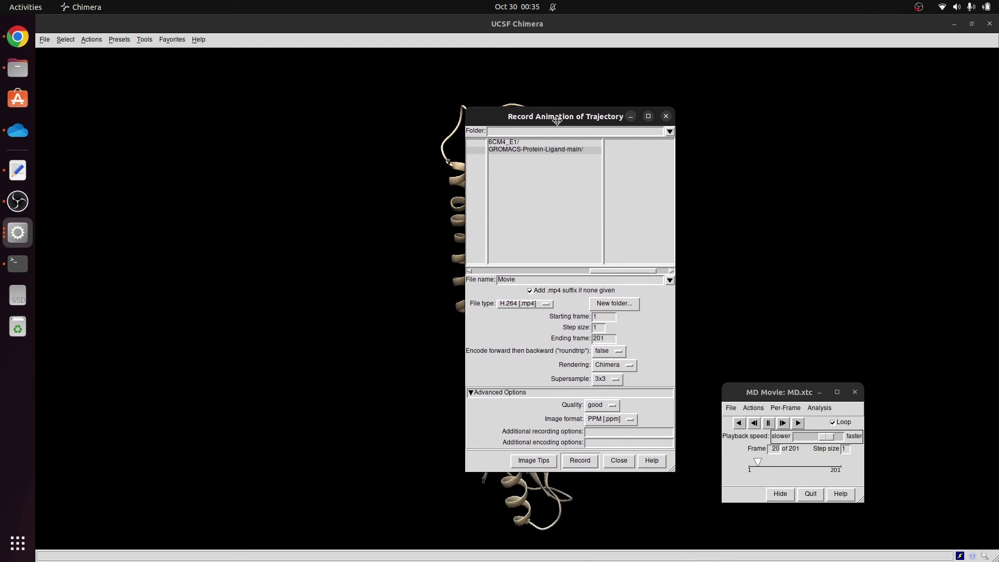
pyautogui.click(581, 461)
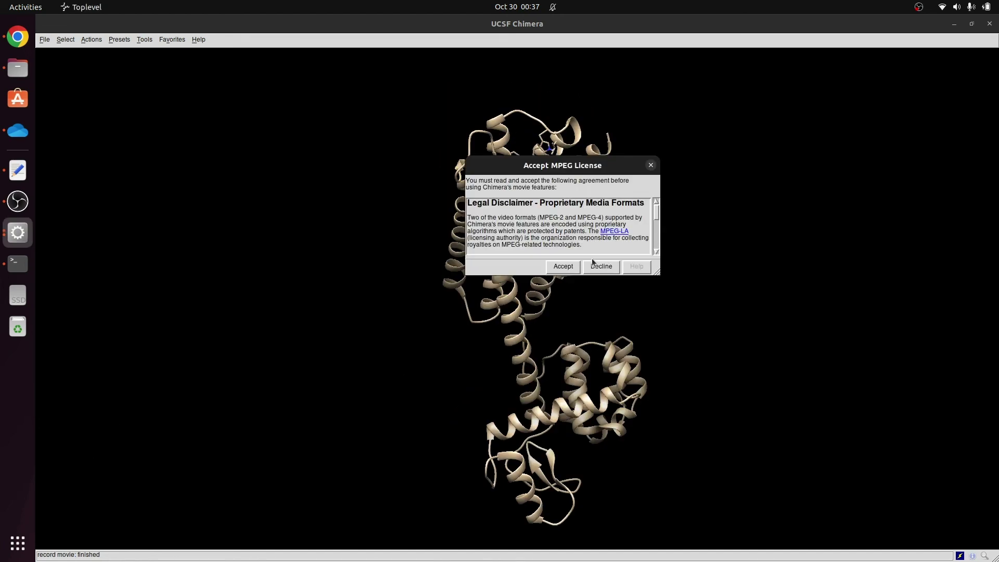
pyautogui.click(563, 267)
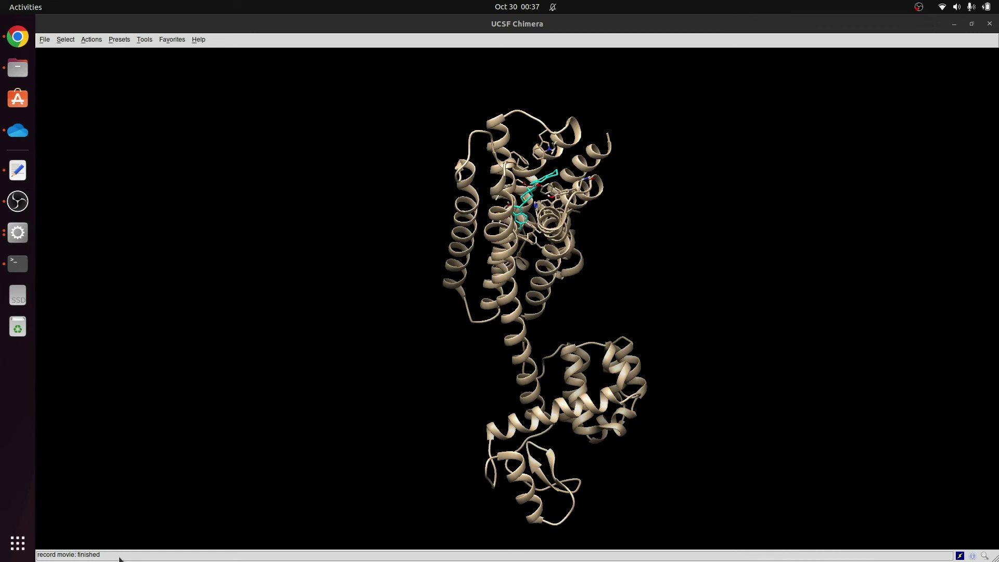
# Switch to the GROMACS-Protein-Ligand-main folder in Files and view Movie.mp4 in VLC media player, closing the player when finished
pyautogui.click(954, 23)
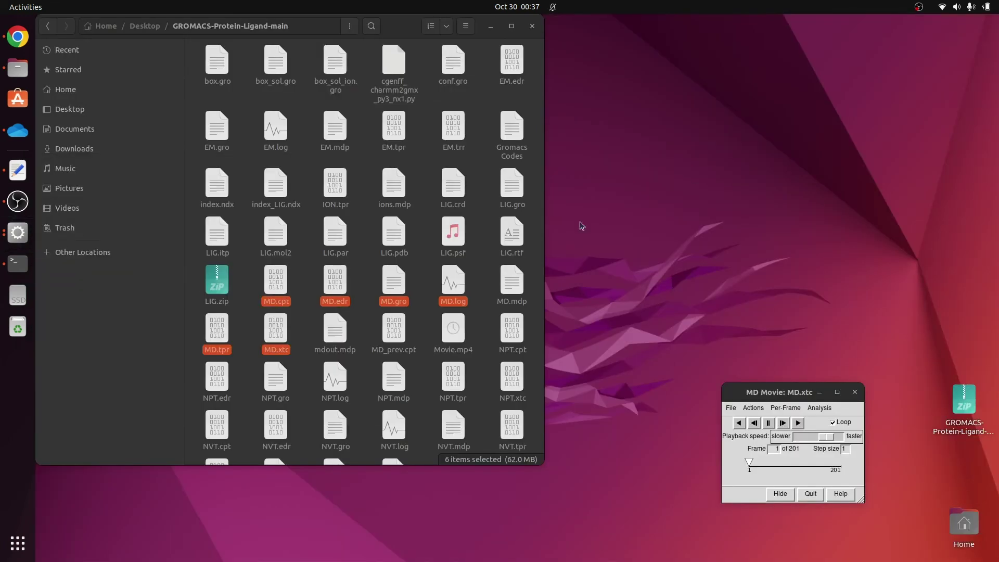
pyautogui.scroll(-4, 498, 283)
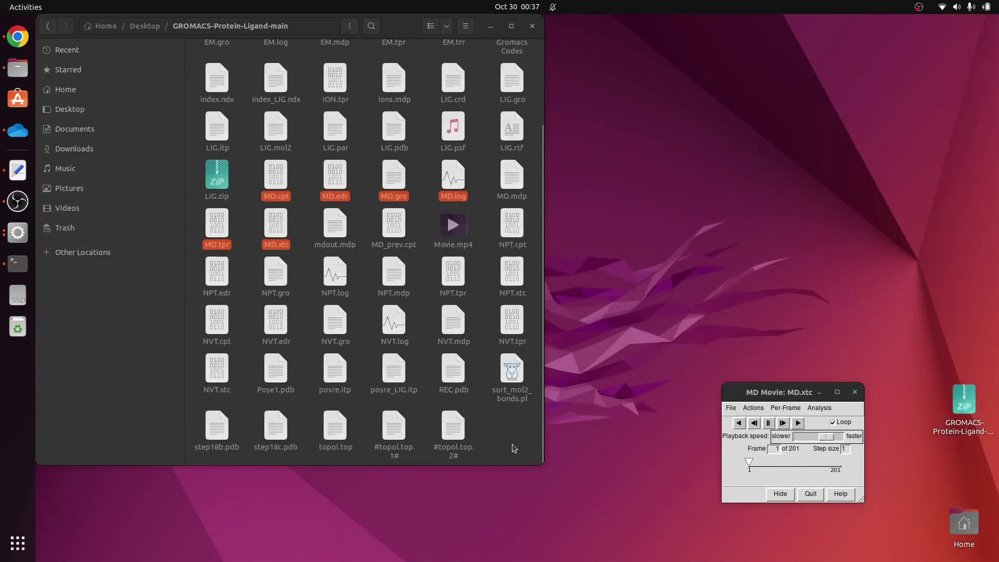
pyautogui.click(514, 447)
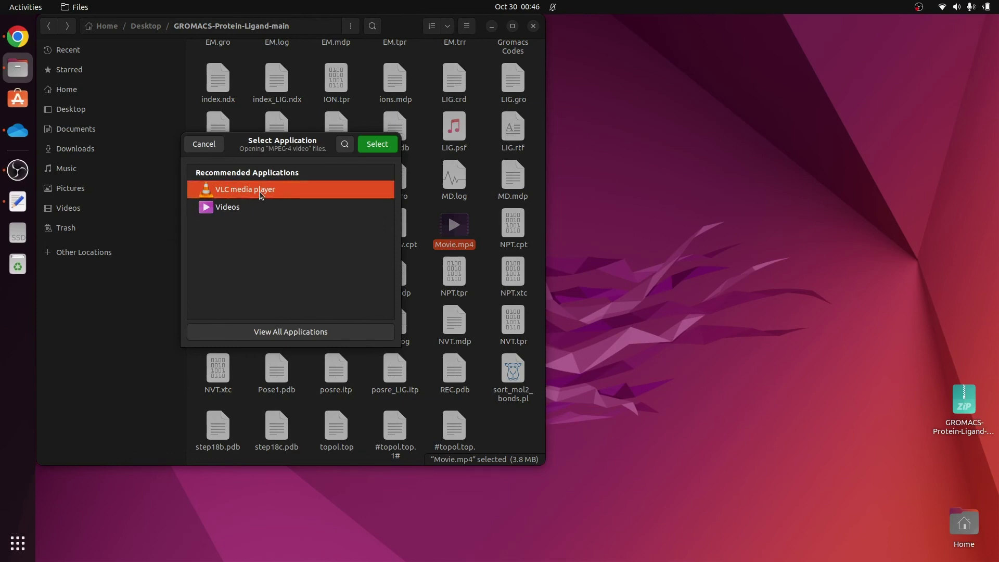
pyautogui.click(375, 151)
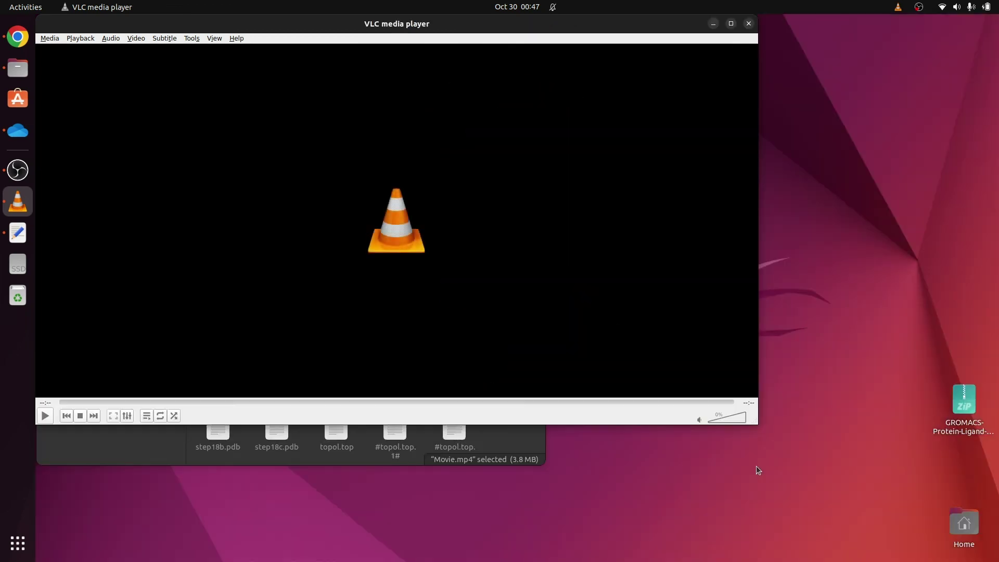
pyautogui.click(749, 24)
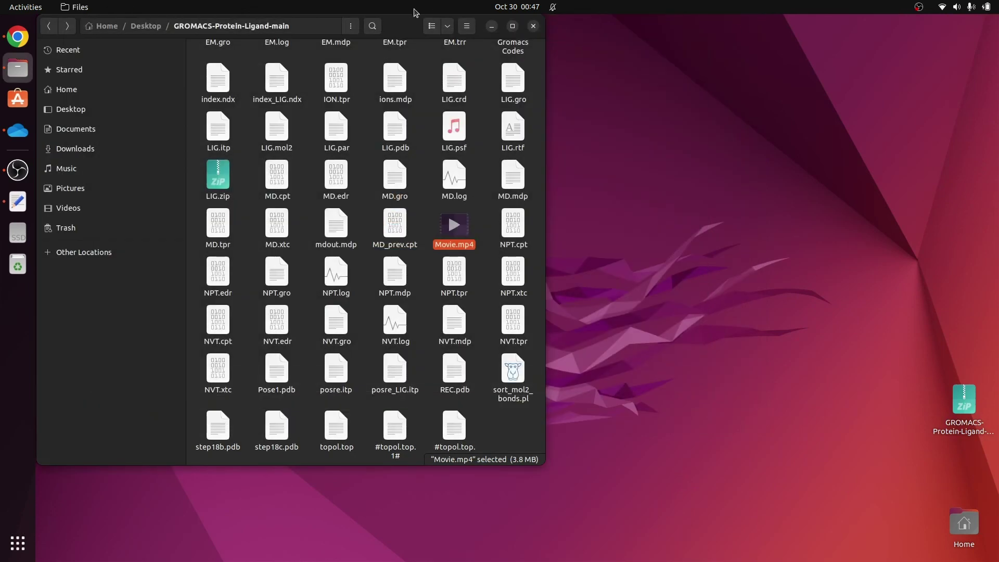